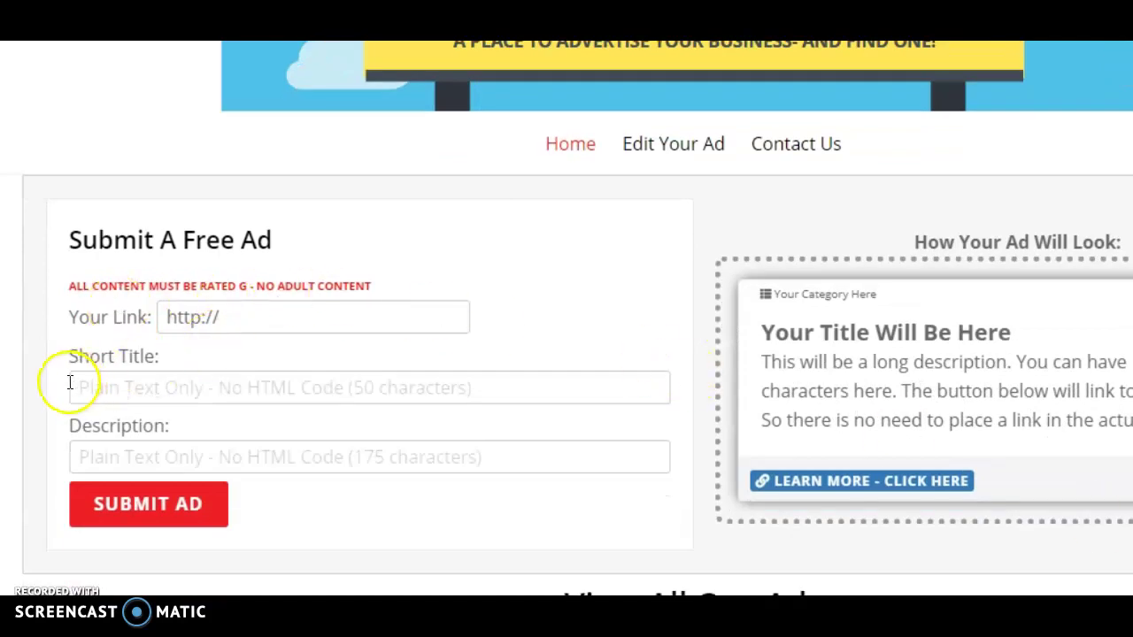
Step: Copy the rot.workyourselffree.com domain link from the domain list
click(94, 445)
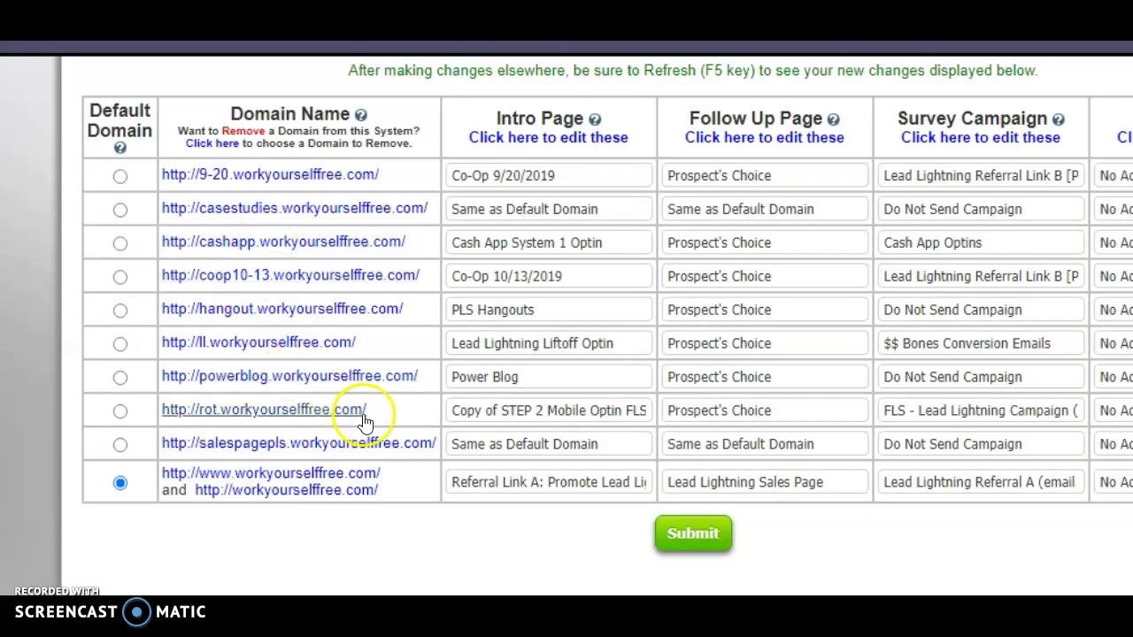
drag(372, 409, 171, 413)
right_click(170, 405)
click(221, 584)
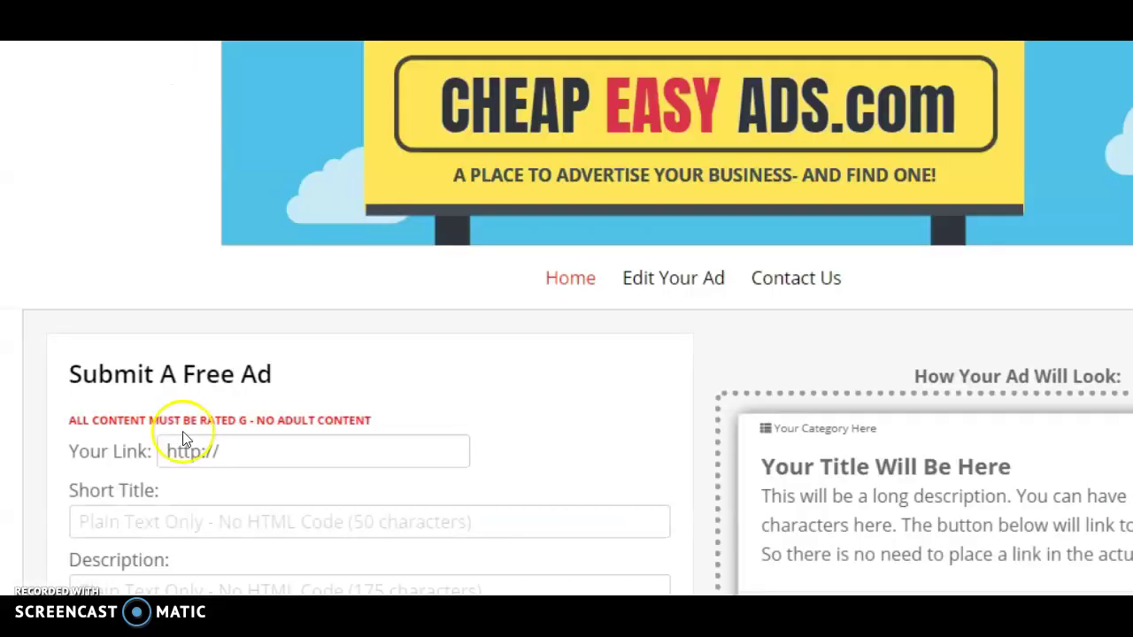
Step: Paste the rot.workyourselffree.com link into Your Link and remove the duplicated prefix
click(180, 440)
right_click(184, 449)
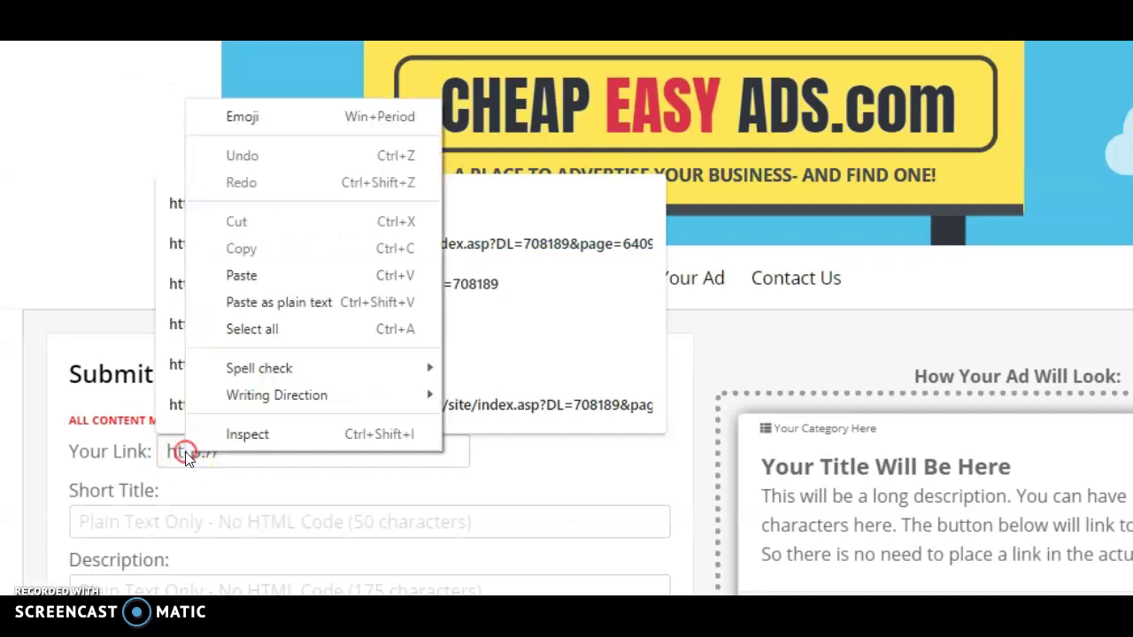
click(241, 275)
click(183, 454)
key(BackSpace)
key(BackSpace)
Step: Set the ad Category to Business Opportunities
click(278, 494)
click(344, 491)
click(345, 492)
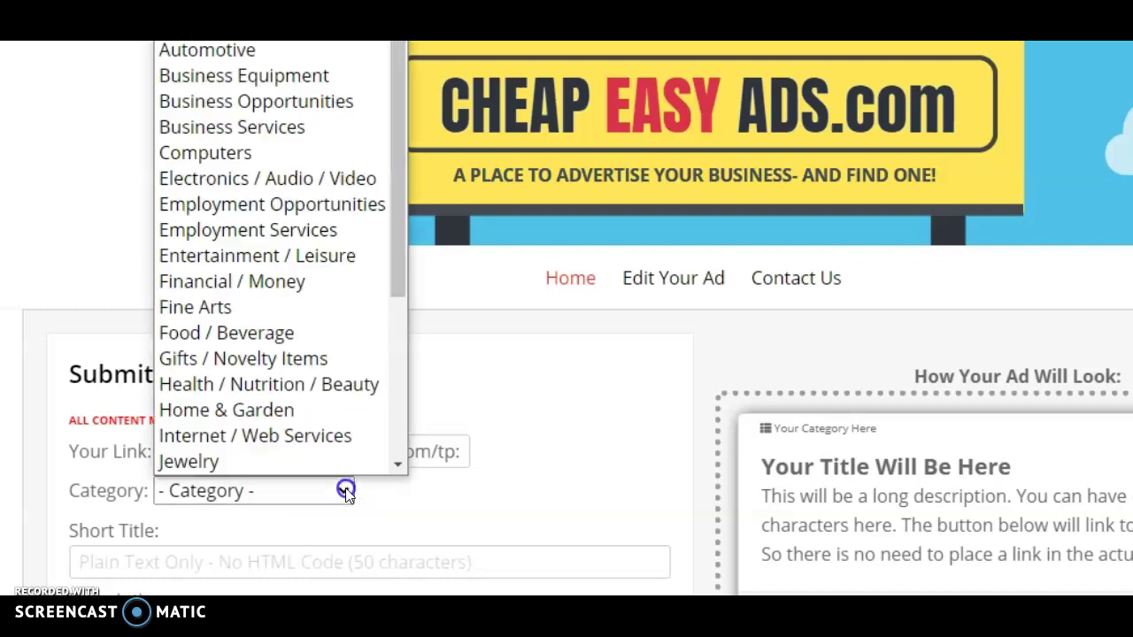
click(286, 104)
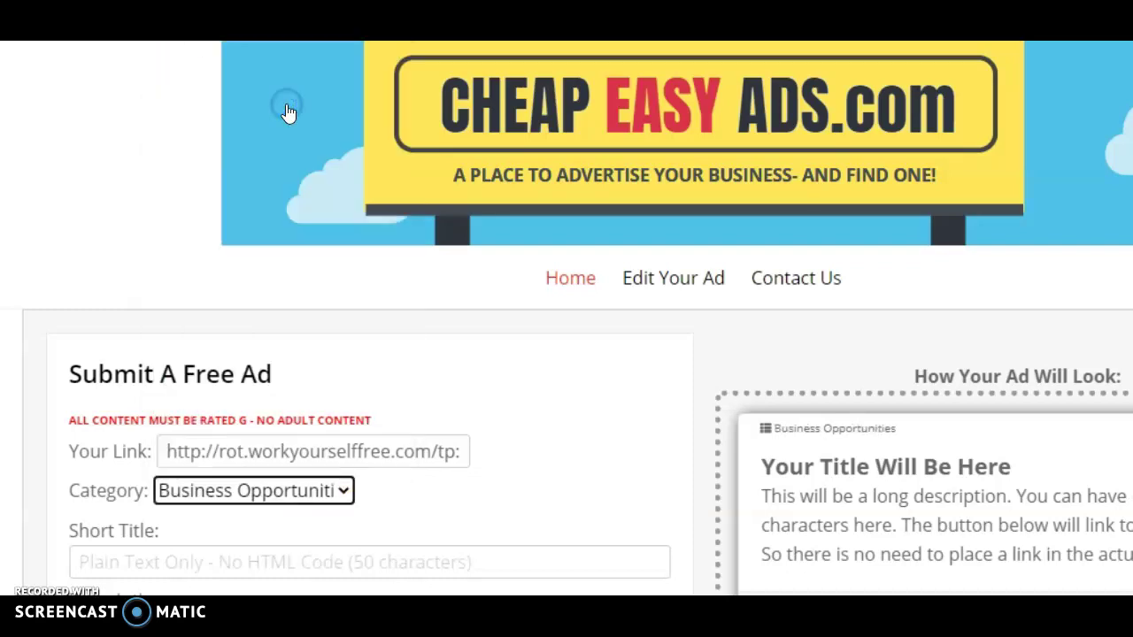
Step: Enter the Short Title 'The $7 Asset ANYONE Can Afford'
click(230, 561)
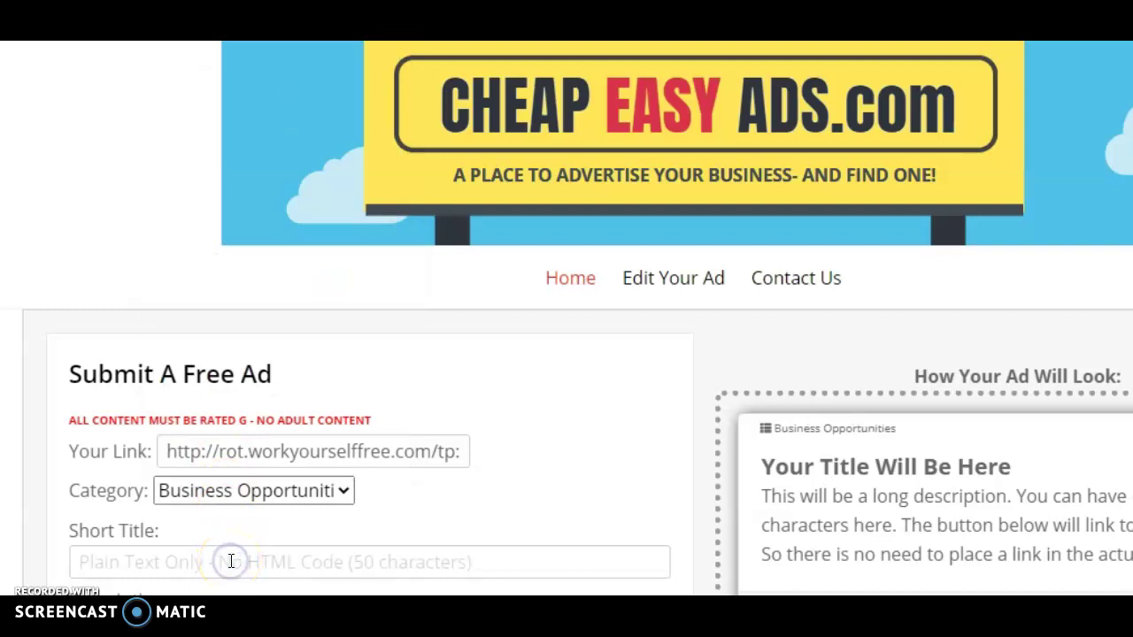
text(The )
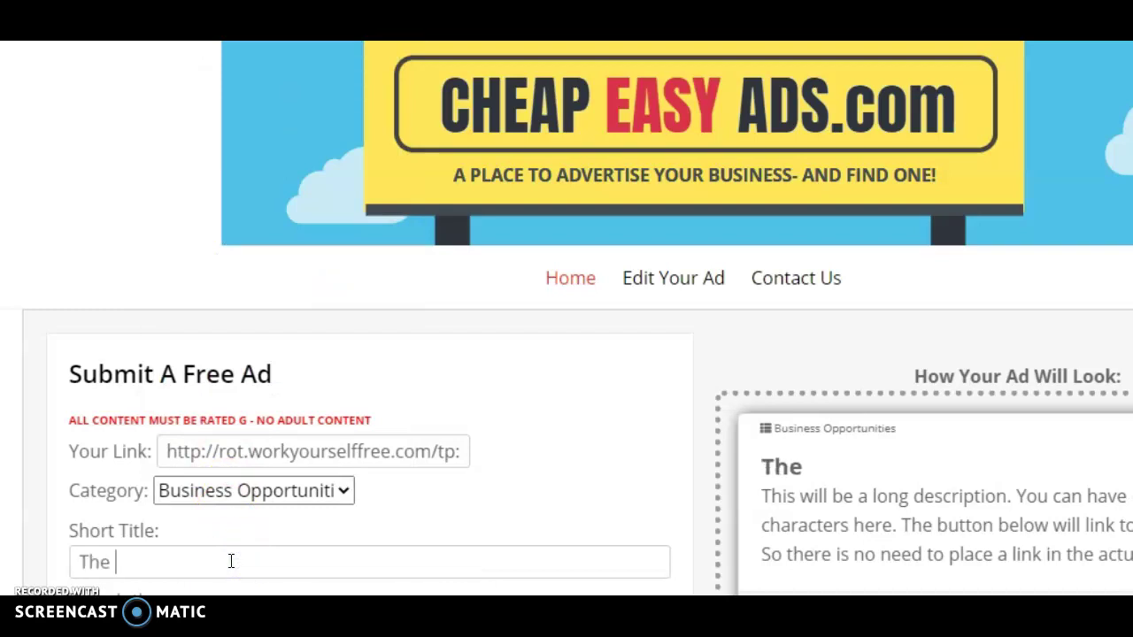
text($7 Asset ANYONE Can Aff)
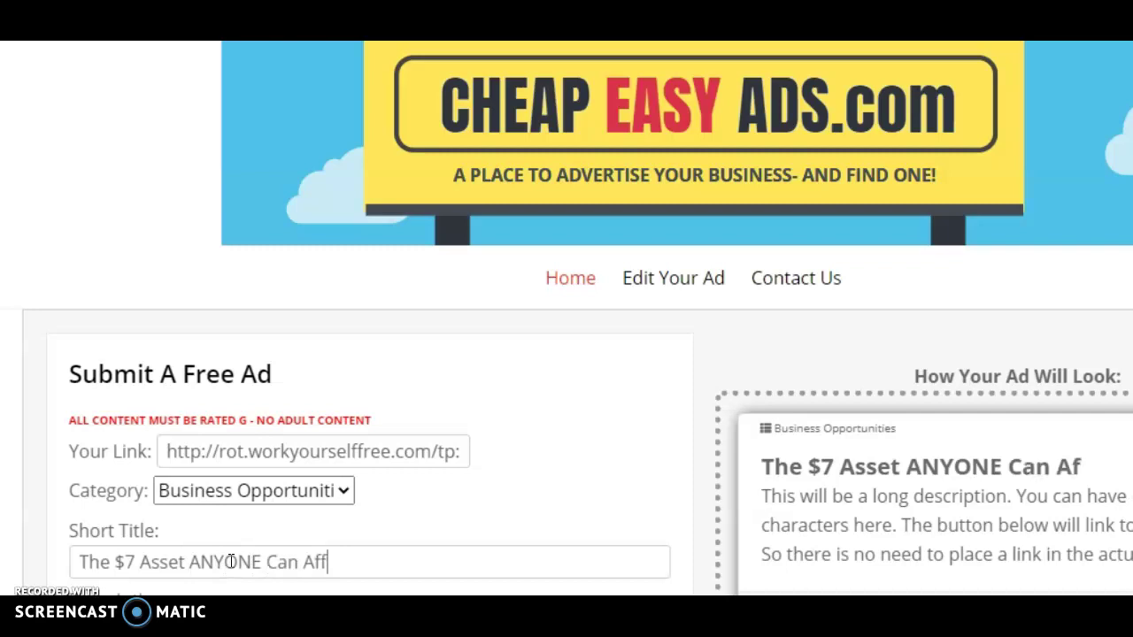
text(ord!)
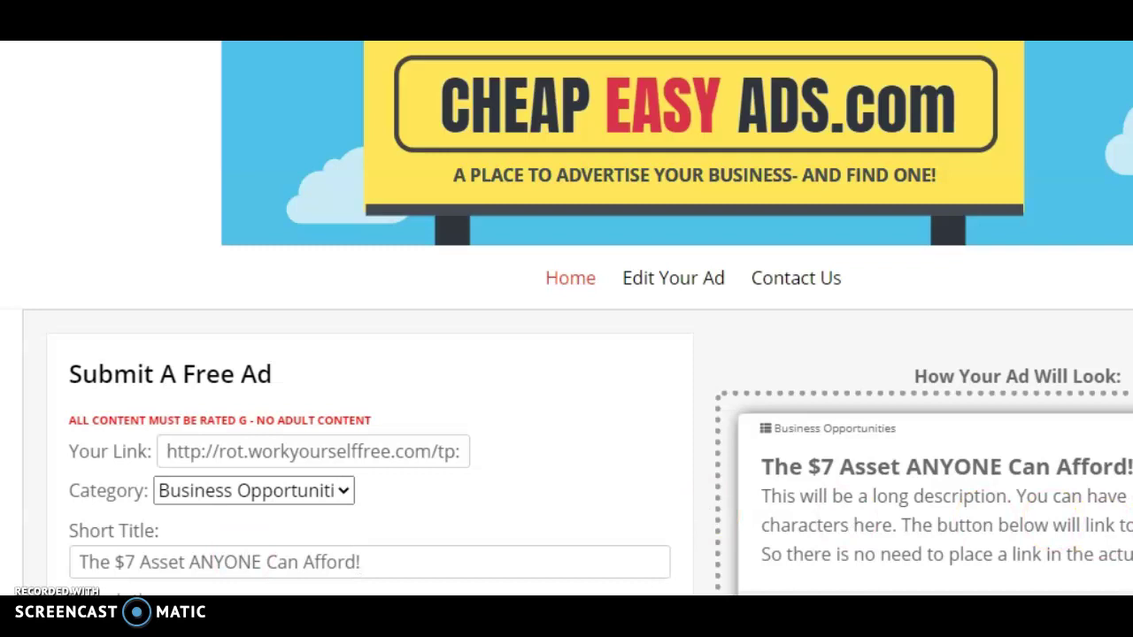
scroll(716, 345, down, 4)
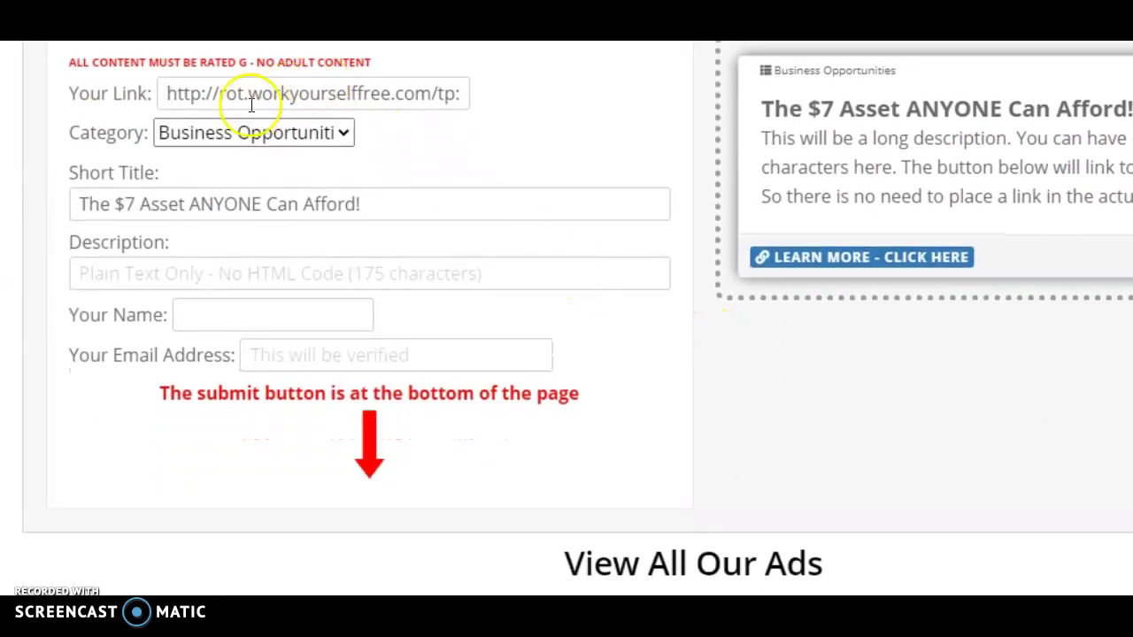
Step: Start the Description with 'Looking for a way to MARKET any link', fixing the typo
click(266, 264)
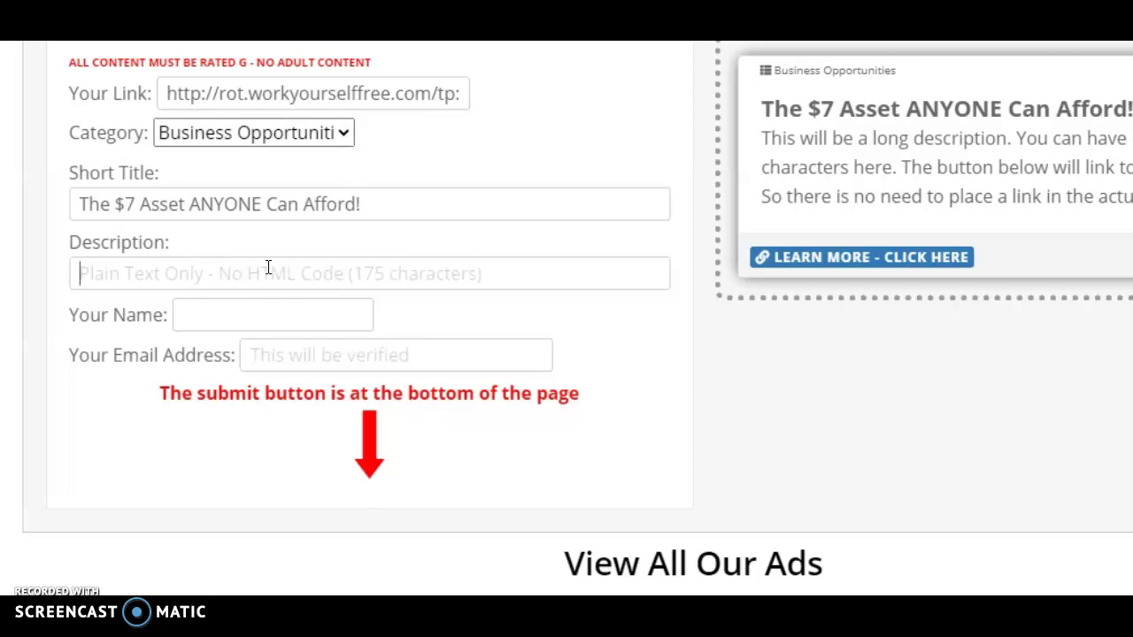
text(L)
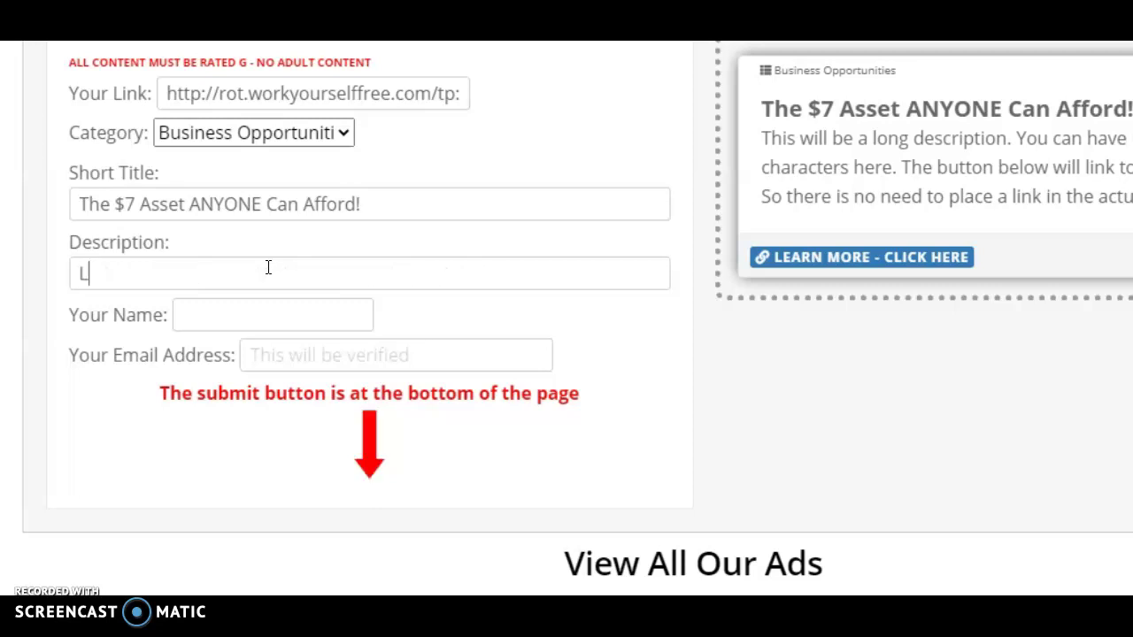
text(ooking for a)
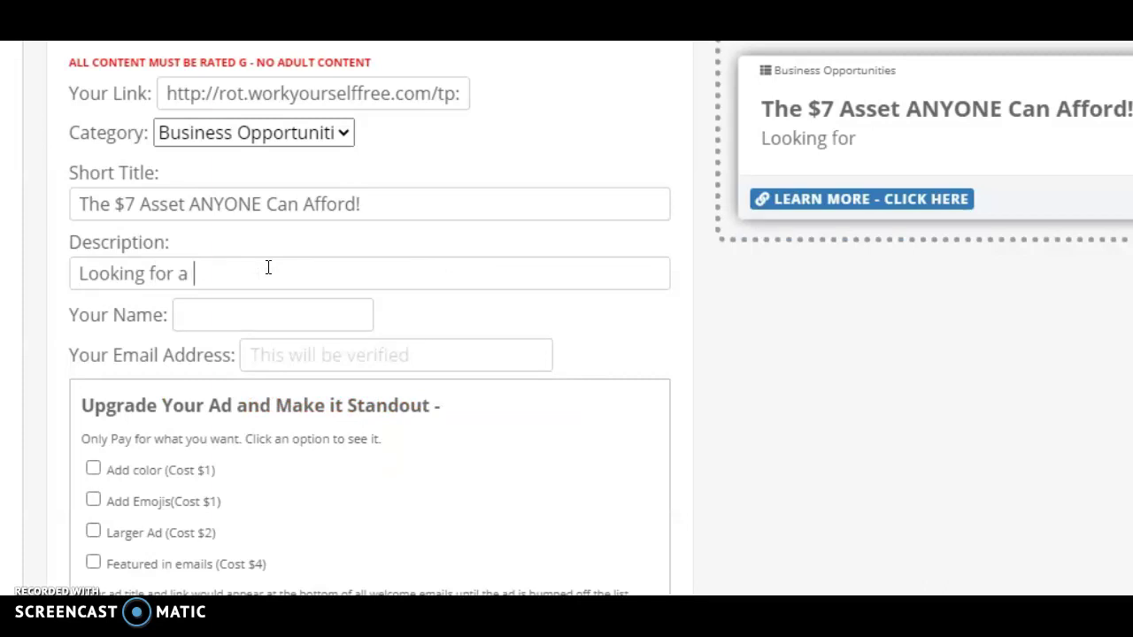
text( way )
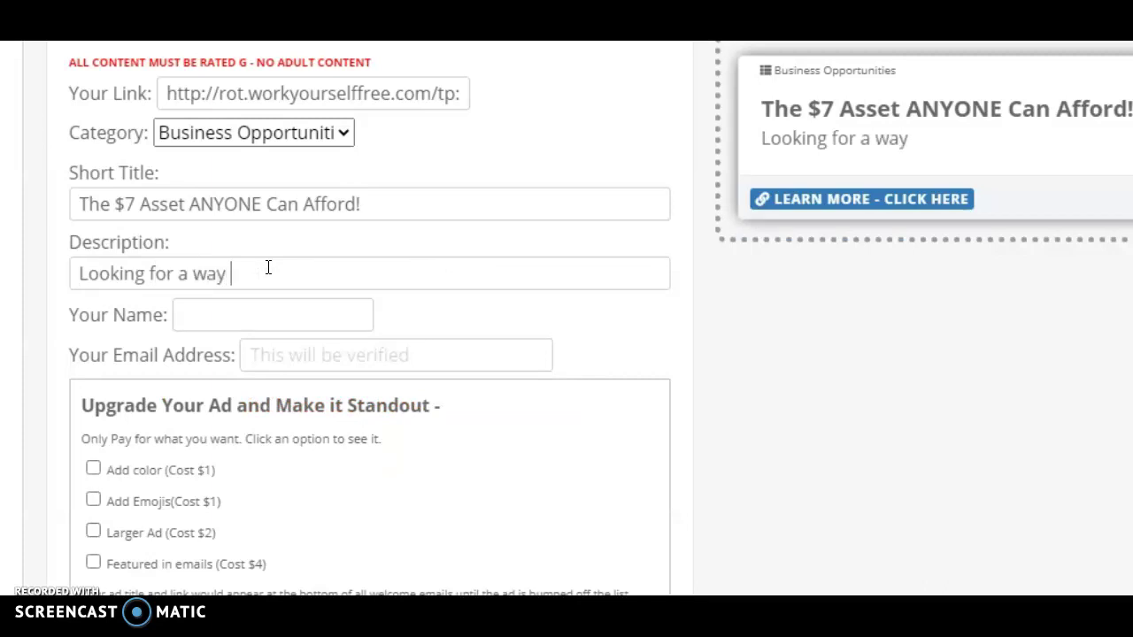
text(to MARKE)
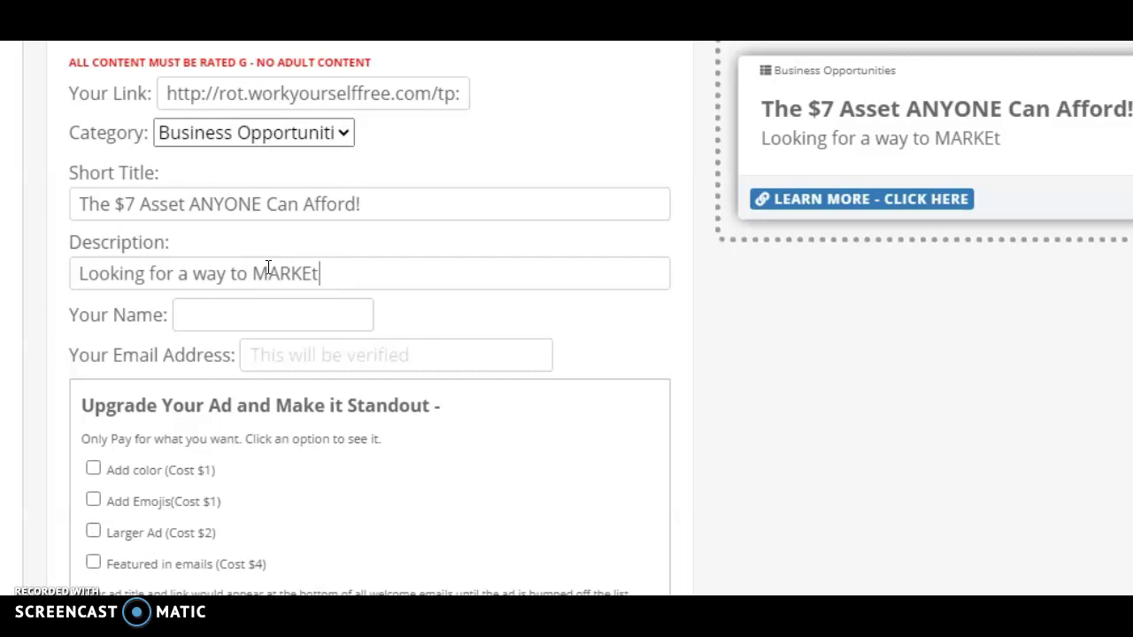
text(T any link?)
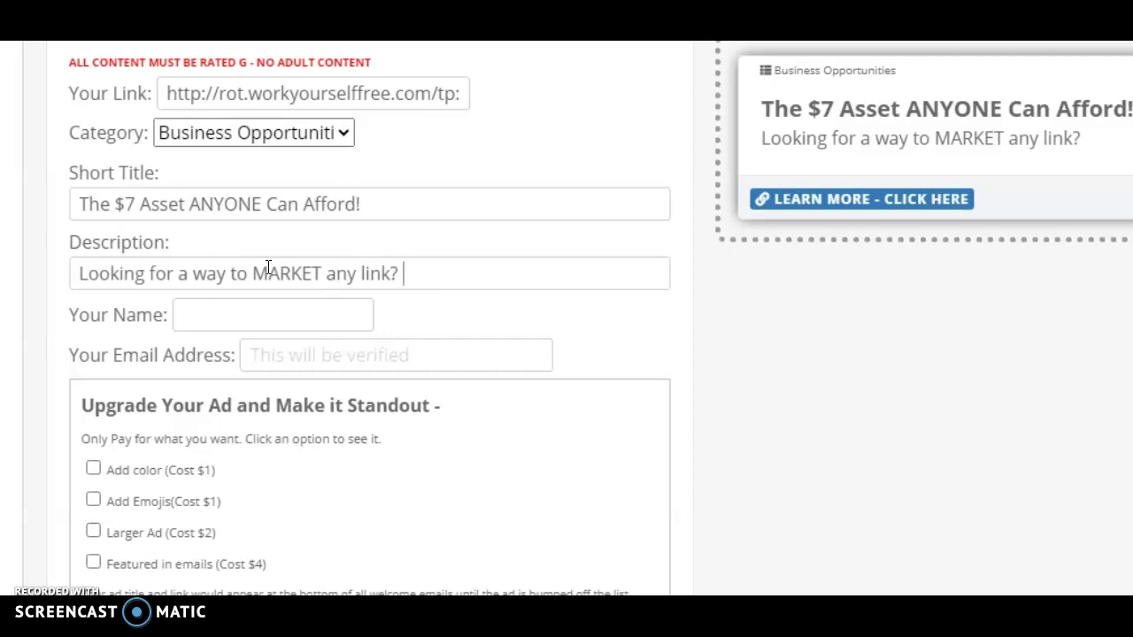
shift+click(268, 272)
key(BackSpace)
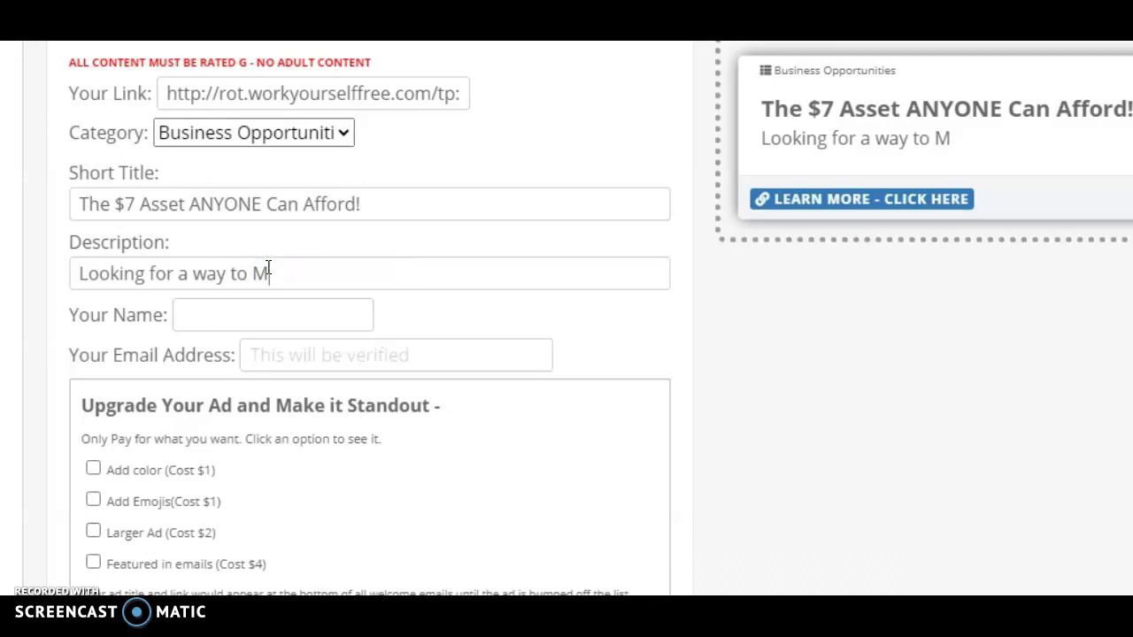
text(ARKET)
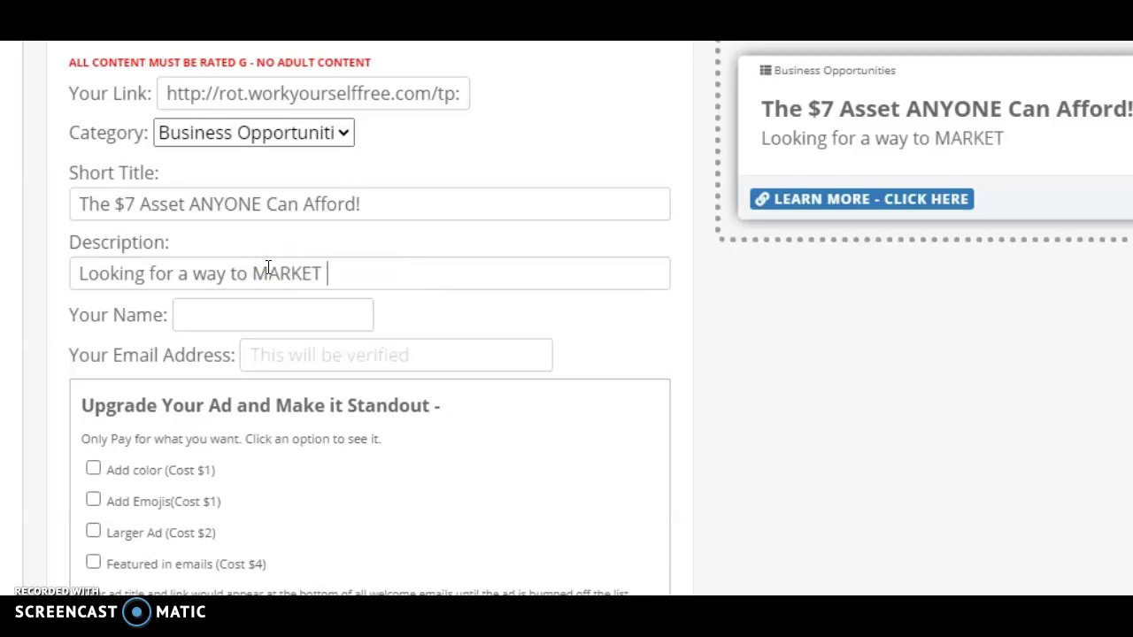
text( any link?)
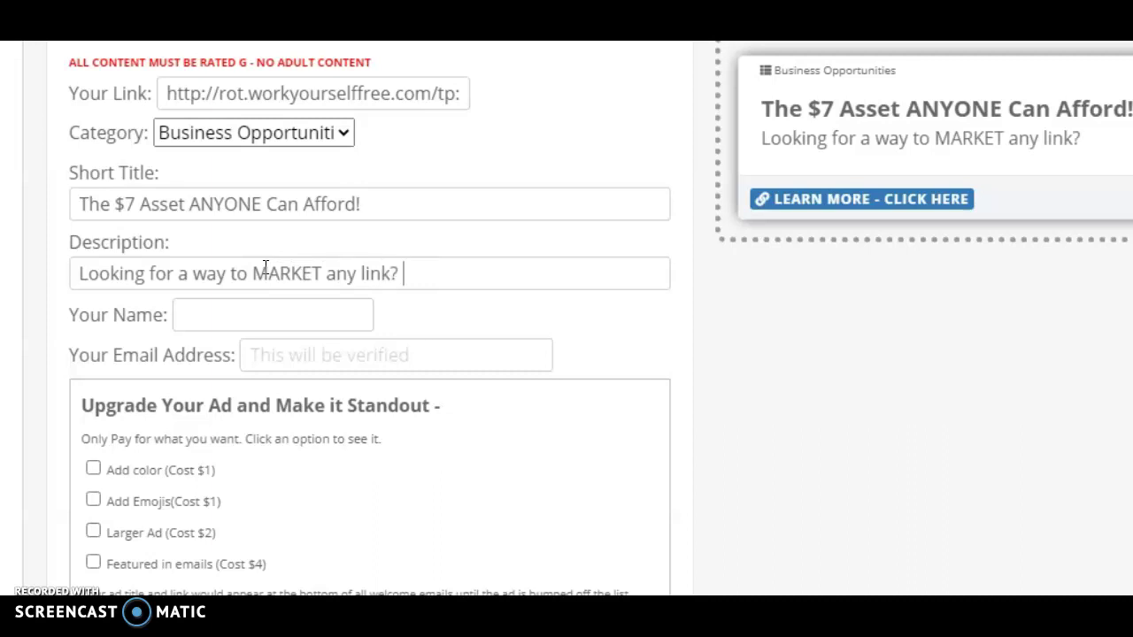
Step: Append 'This is the best $7 you will ever spend.' to the description
click(258, 268)
click(413, 273)
text(This is the best )
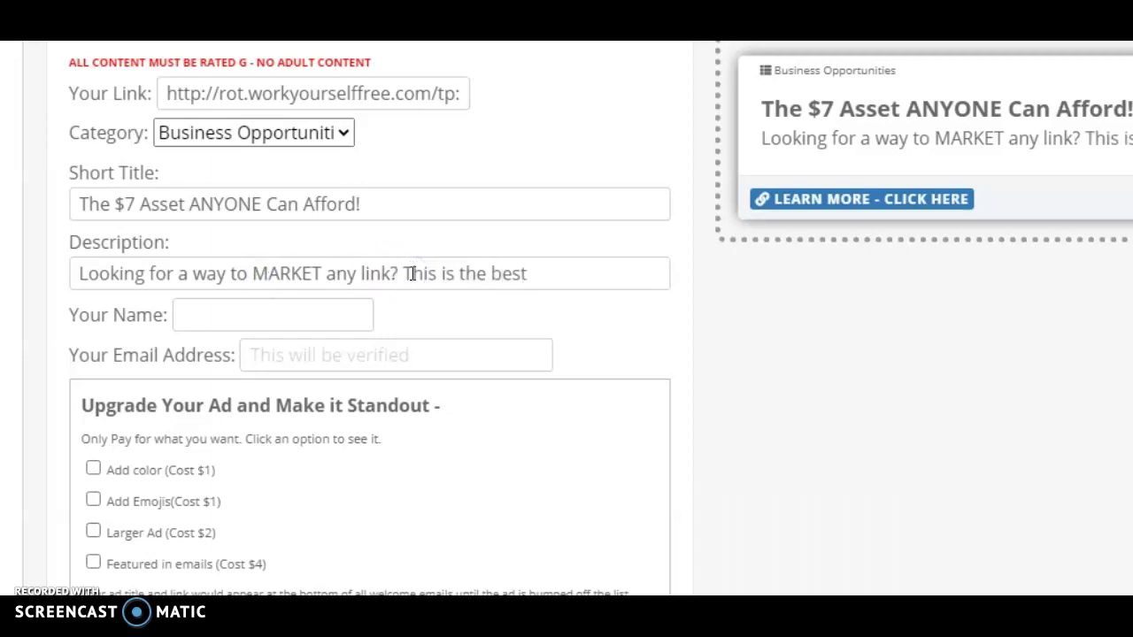
text($7 you w)
key(BackSpace)
text(wil )
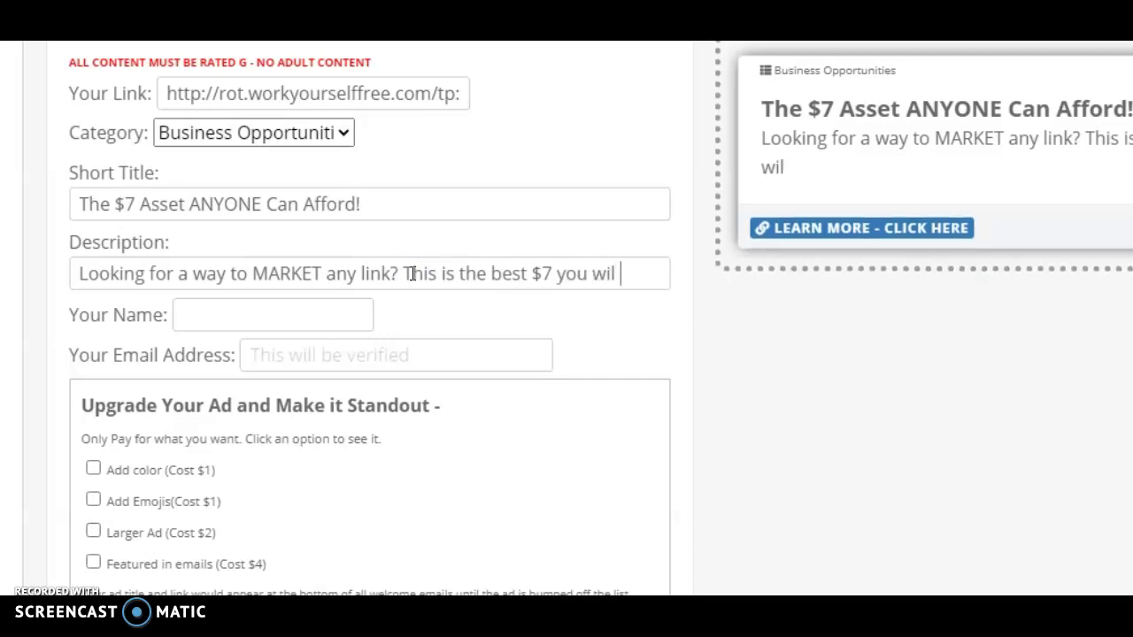
text(l ever )
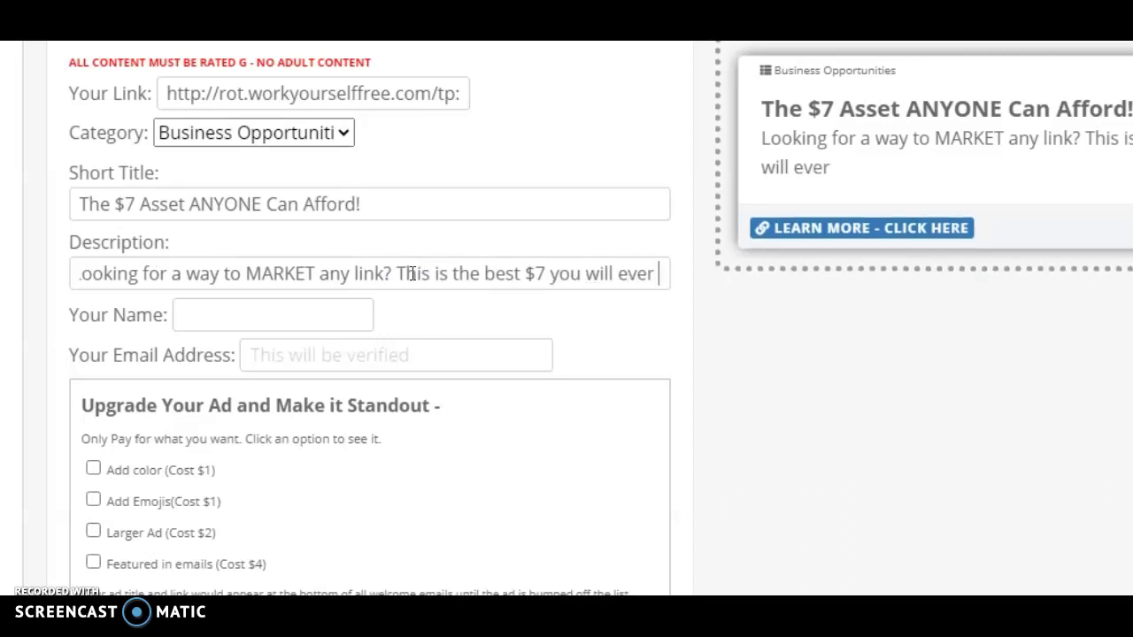
text(spend.)
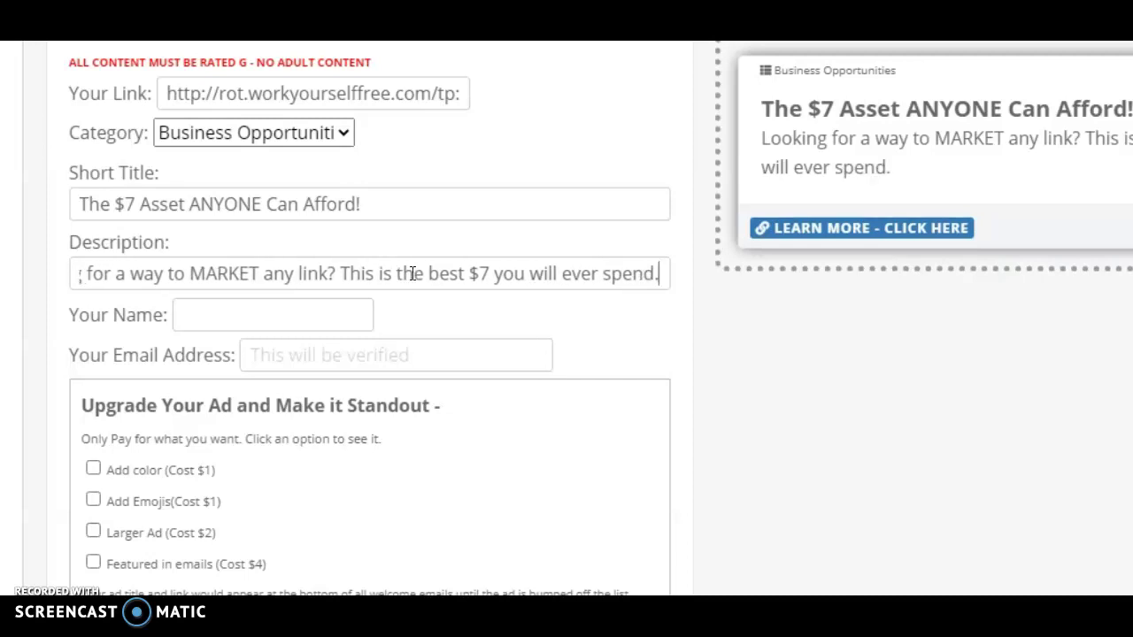
Step: Enter the advertiser's full name in Your Name, correcting the mistyped letters
click(330, 321)
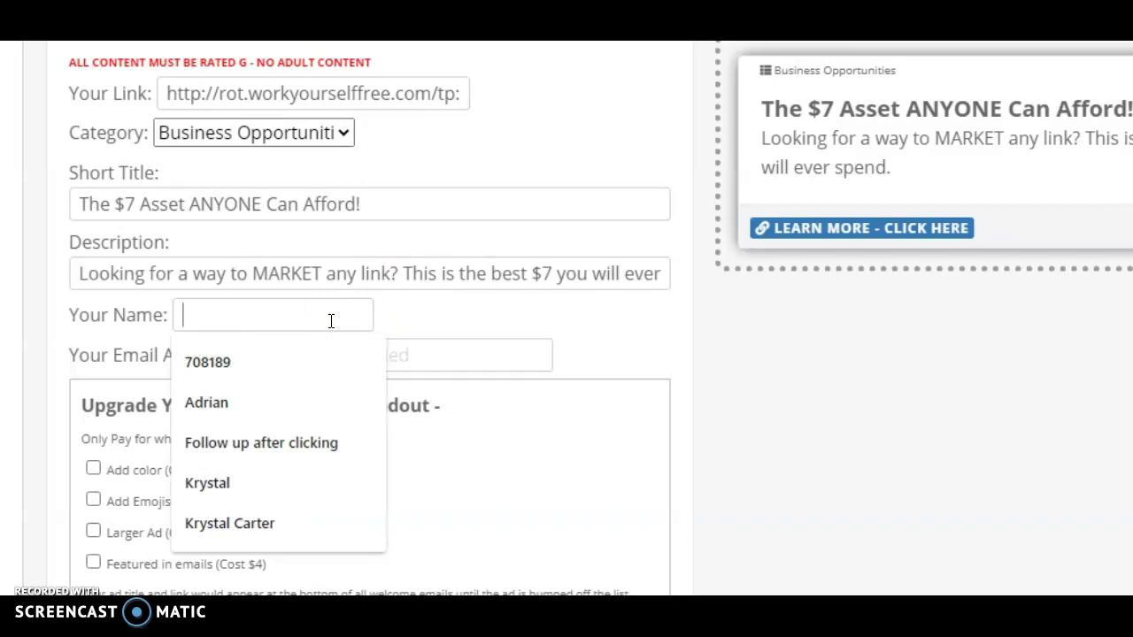
text(Krystal ARgue)
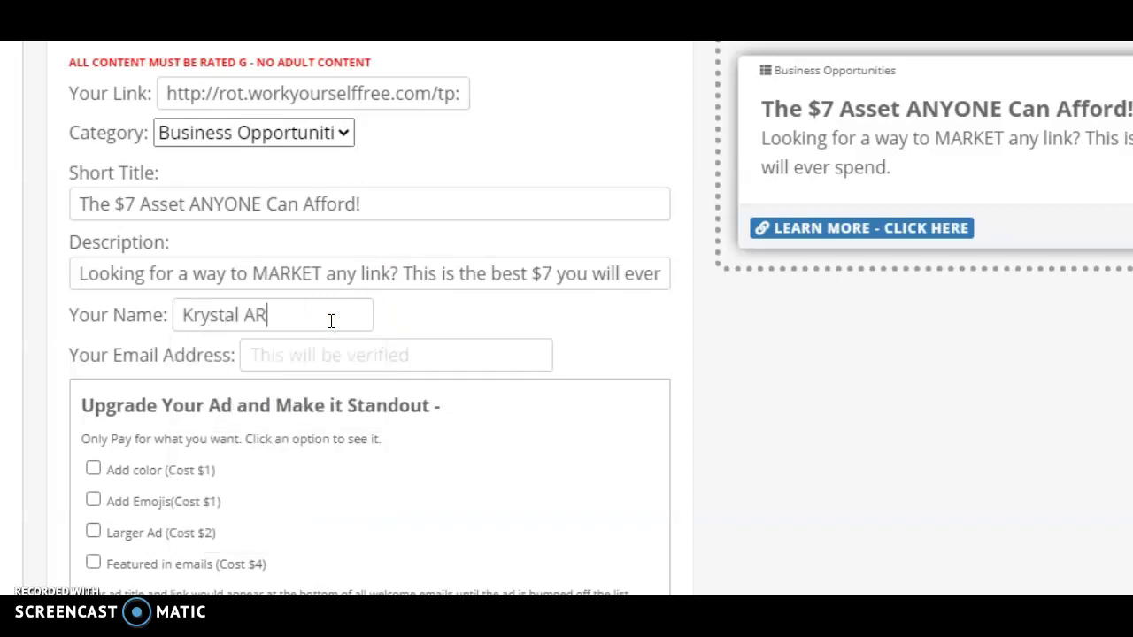
key(BackSpace)
key(BackSpace)
key(BackSpace)
key(BackSpace)
text(rgu)
Step: Fill Your Email Address with the saved address from autofill
click(330, 354)
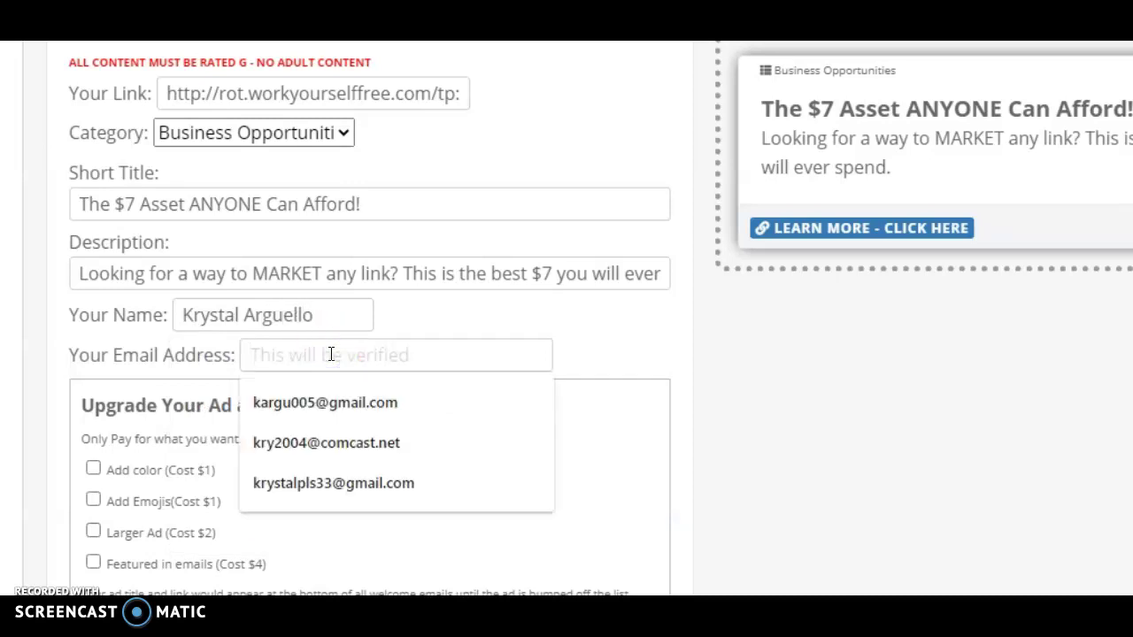
click(362, 482)
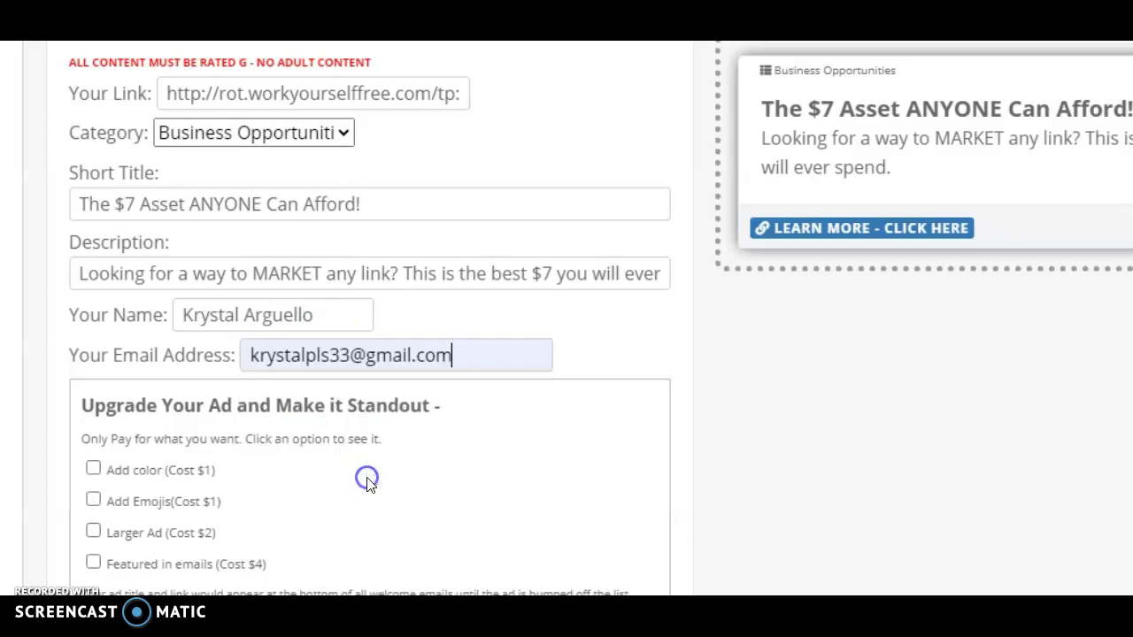
click(141, 384)
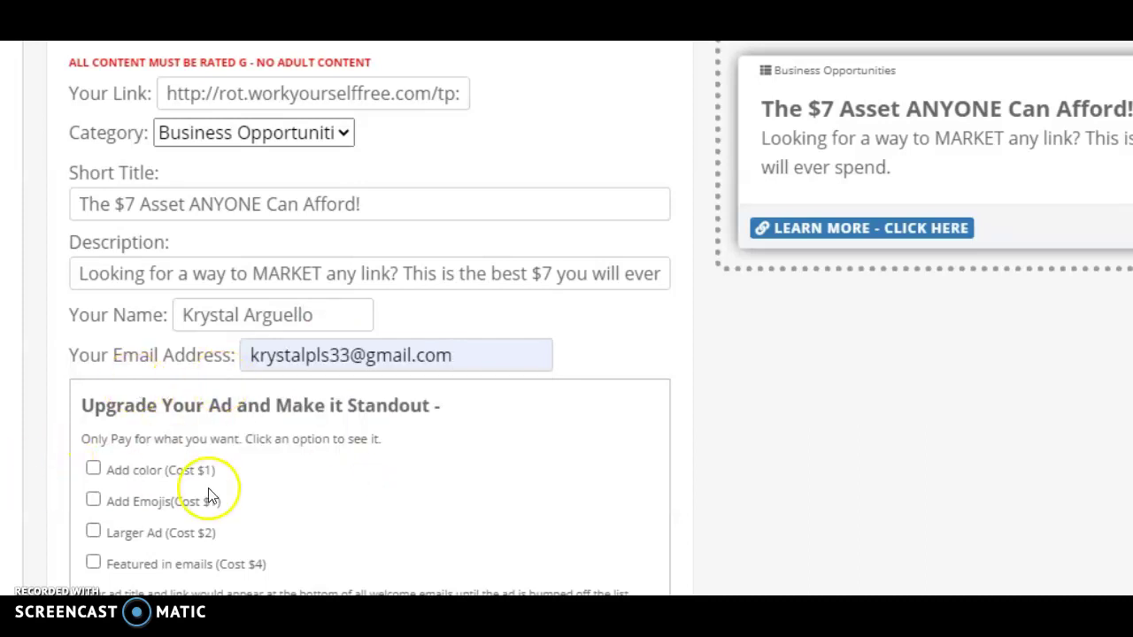
scroll(567, 443, down, 1)
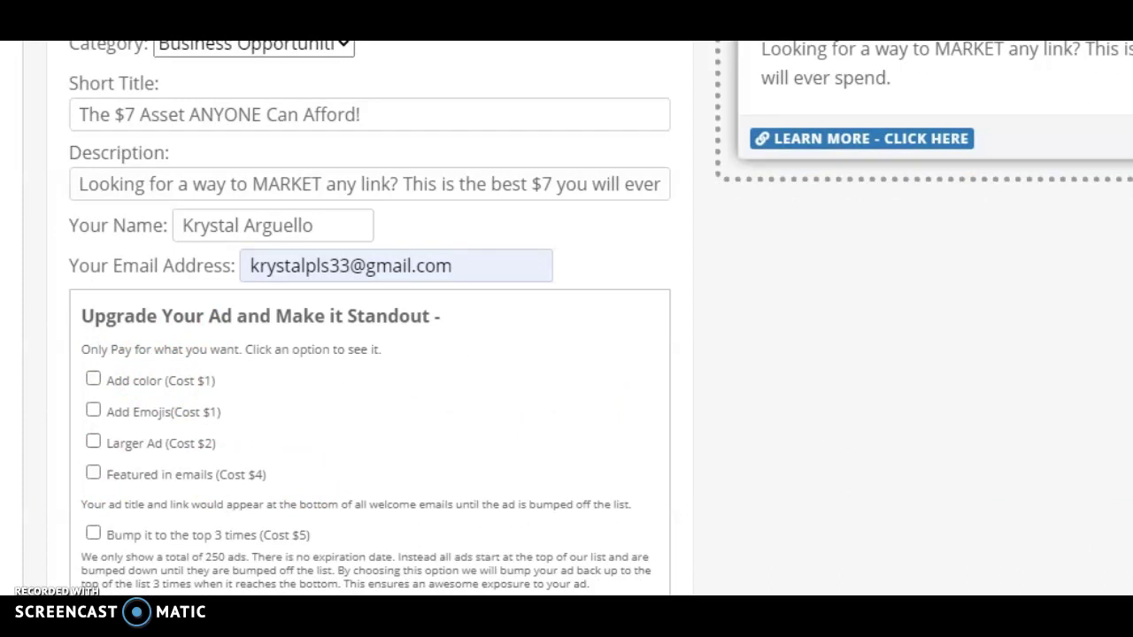
scroll(566, 319, down, 1)
scroll(567, 319, down, 1)
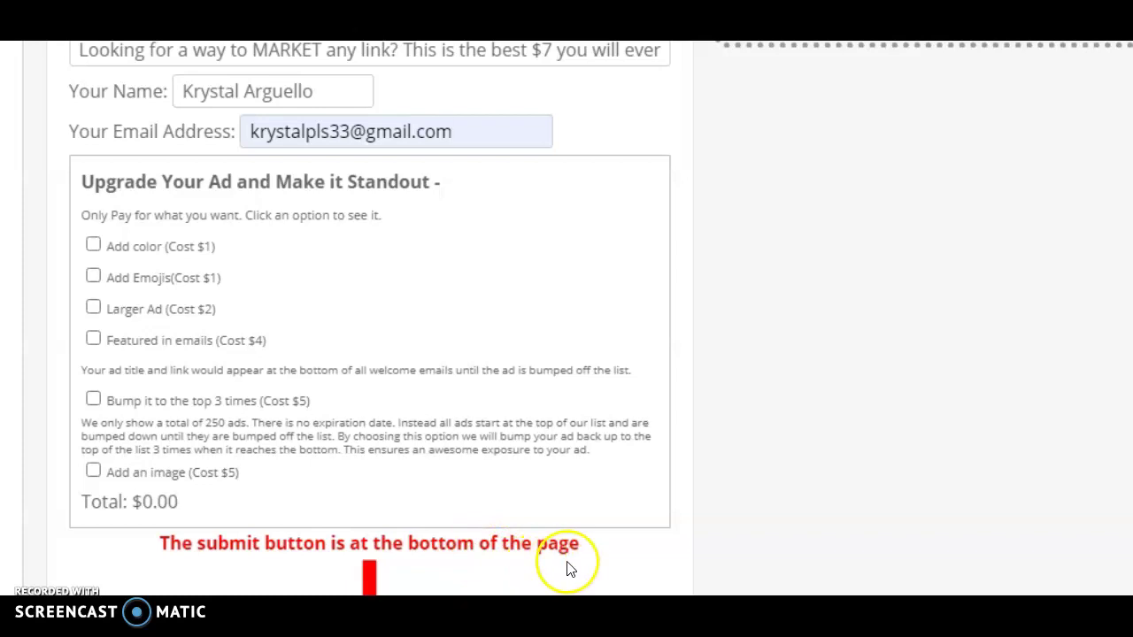
Step: Scroll down past the ad listings to the Enter This Code box and Submit Ad button
scroll(566, 318, down, 10)
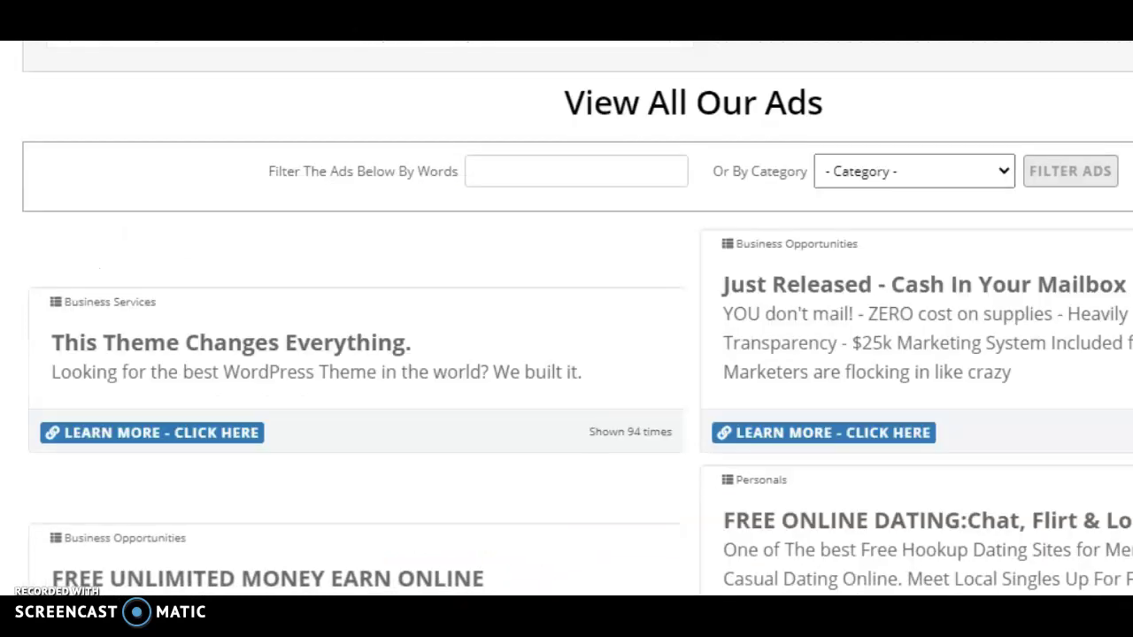
scroll(566, 318, down, 5)
scroll(566, 319, down, 5)
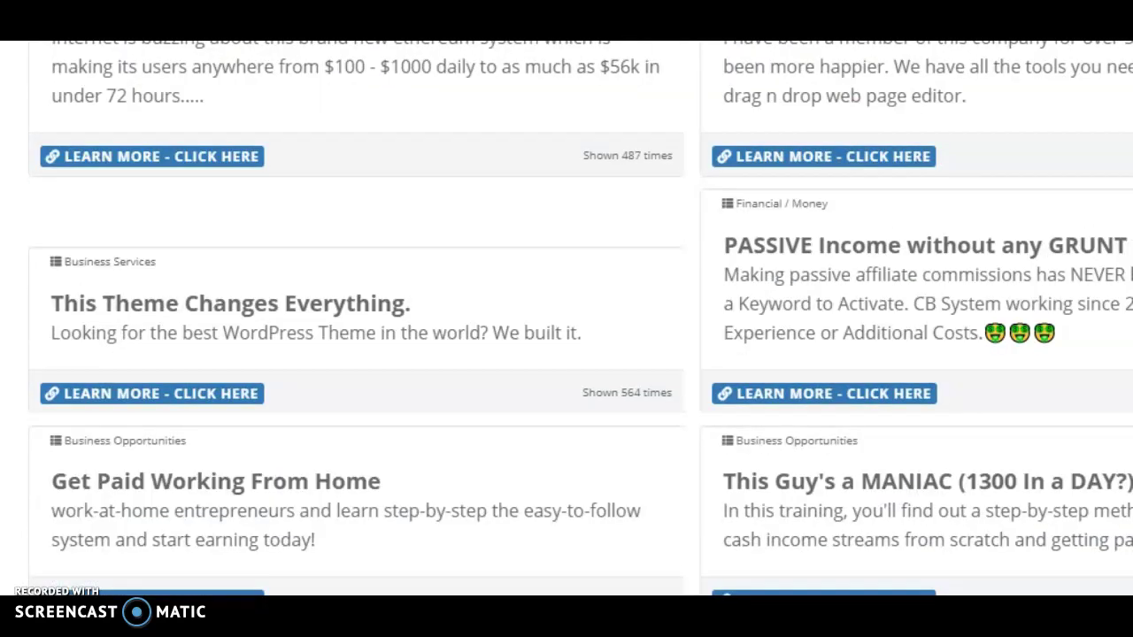
scroll(566, 319, down, 10)
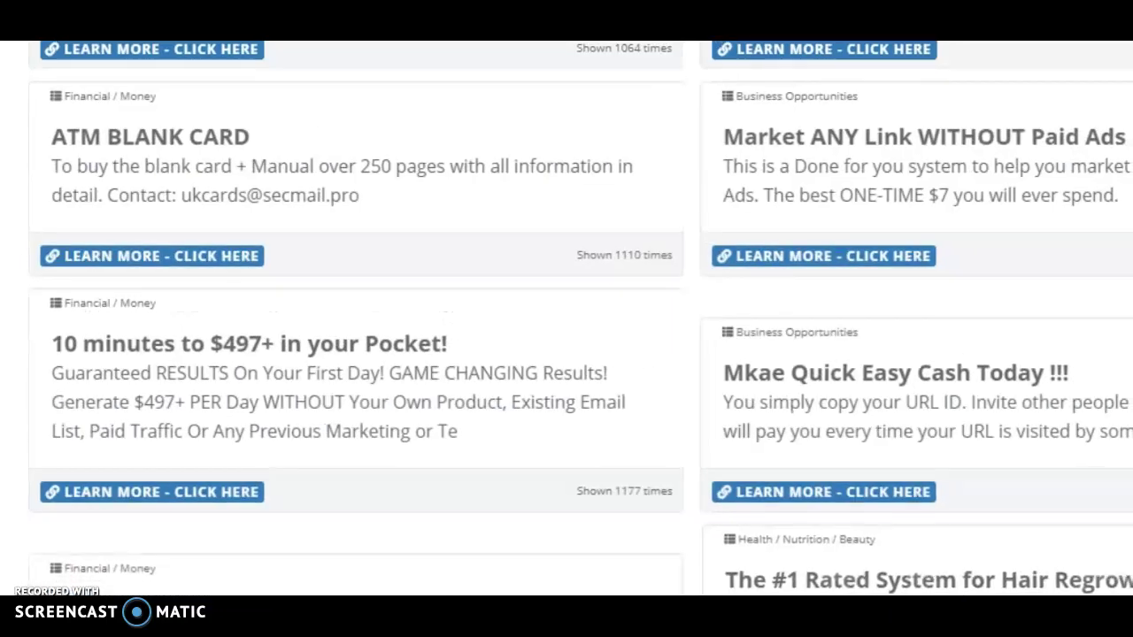
scroll(566, 318, down, 5)
scroll(566, 318, down, 15)
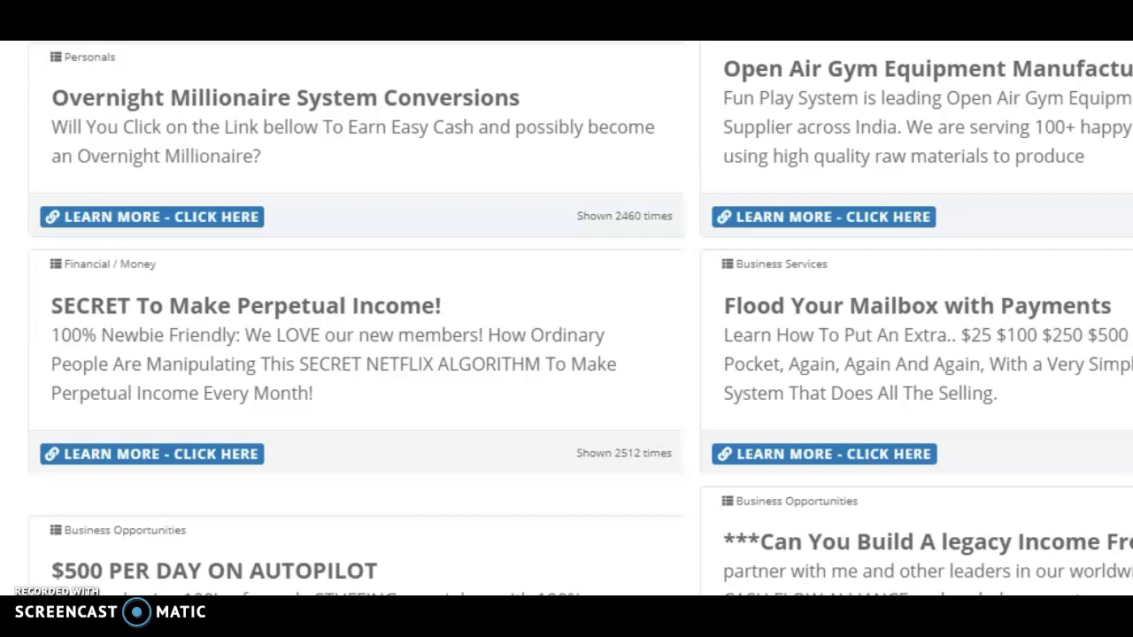
scroll(567, 319, down, 15)
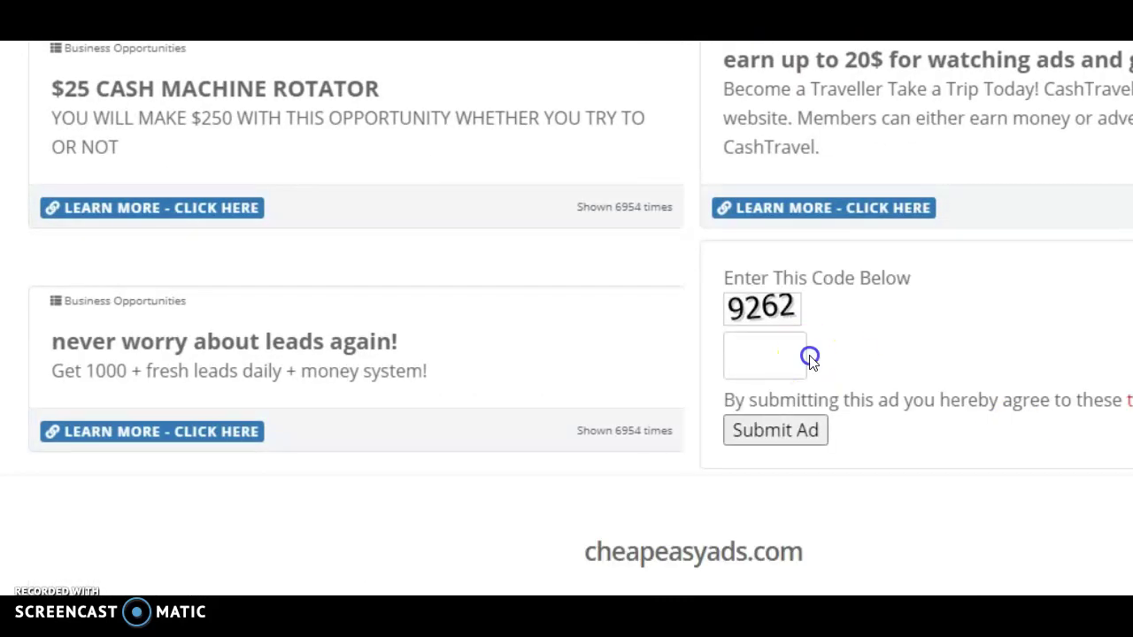
Step: Enter the displayed captcha code, submit the ad, and dismiss the 'Captcha was wrong' notice
click(758, 345)
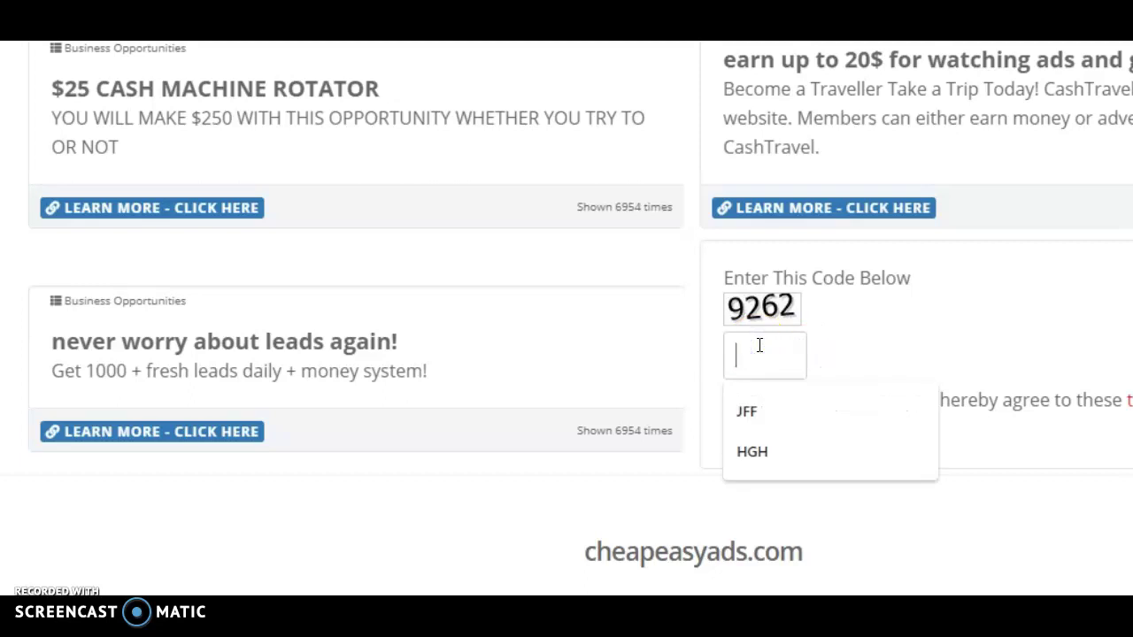
text(9)
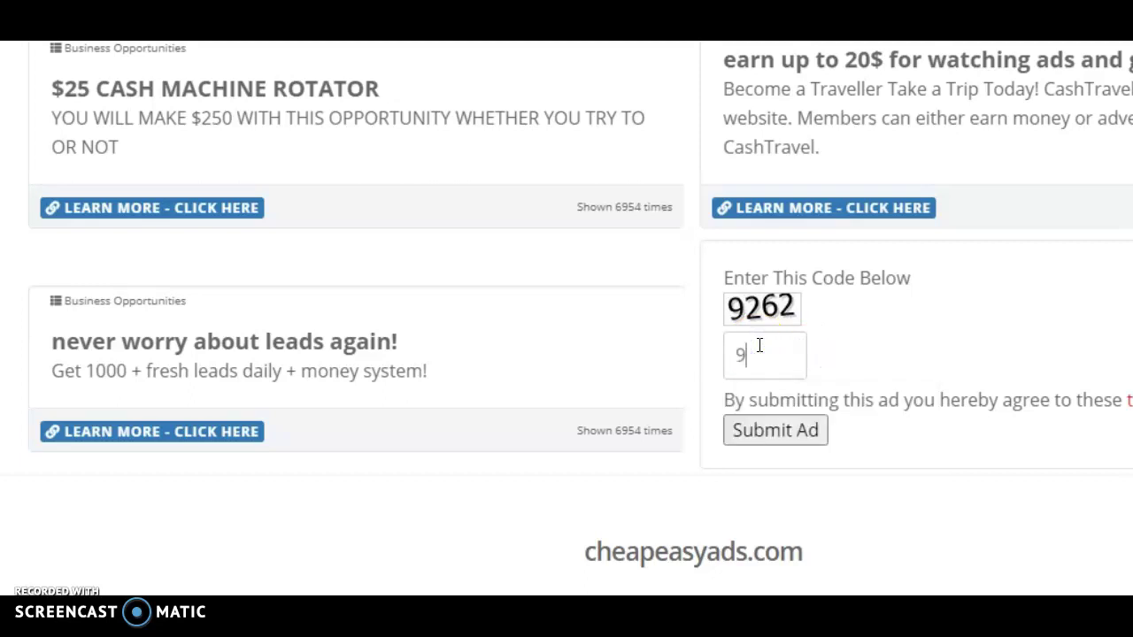
text(262)
click(779, 442)
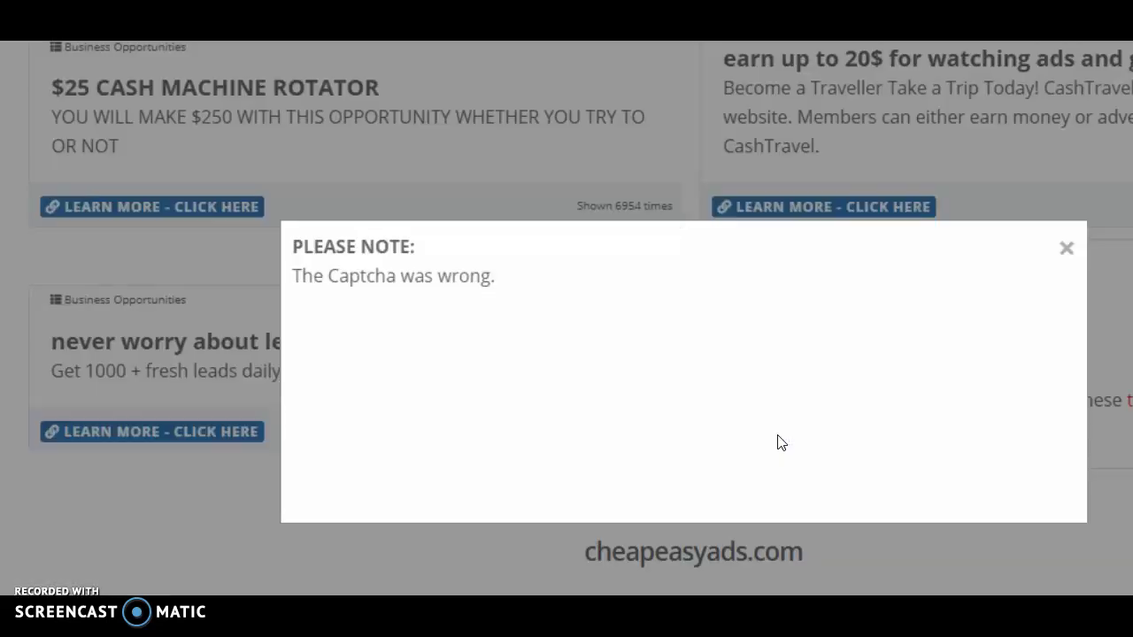
double_click(1066, 251)
click(1066, 250)
Step: Re-enter the captcha code and resubmit twice, closing each rejection notice
click(779, 346)
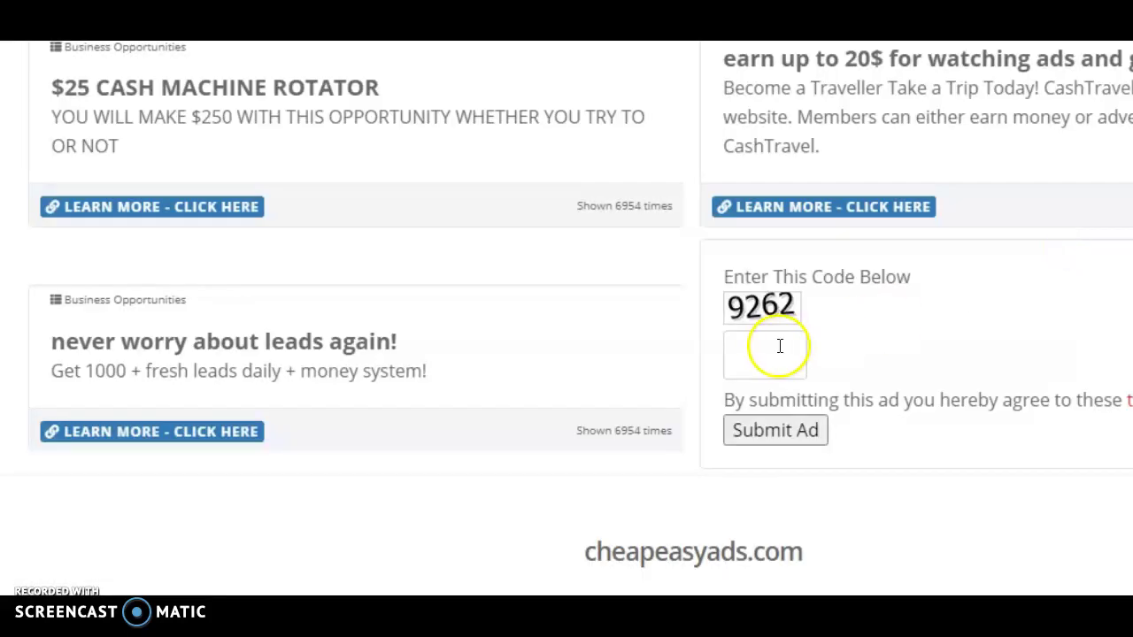
text(9262)
click(782, 435)
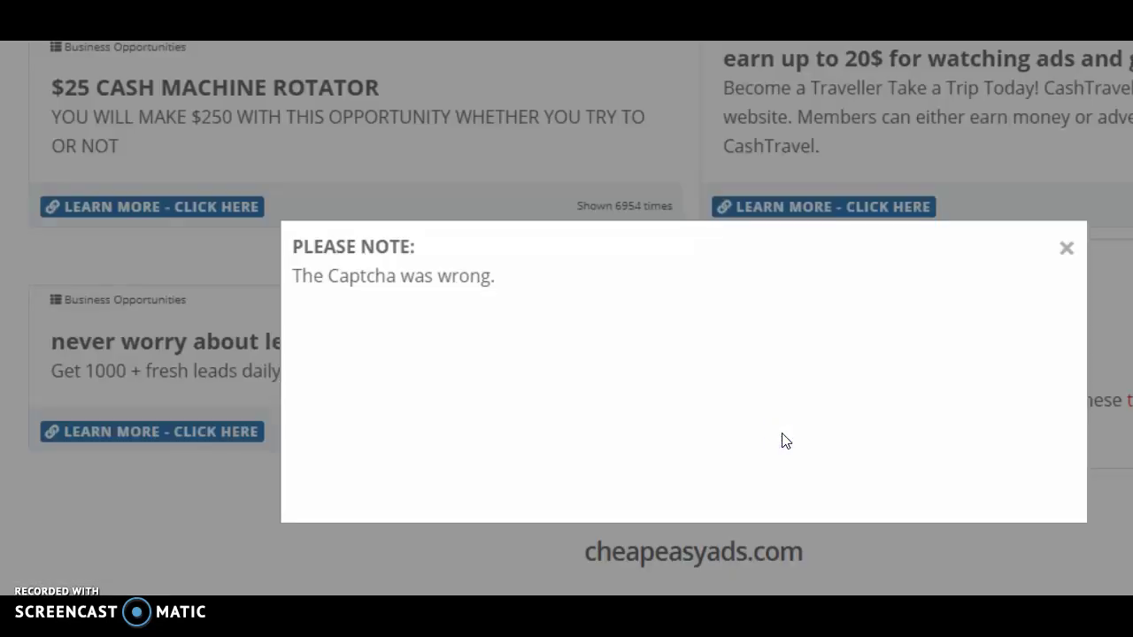
click(1067, 251)
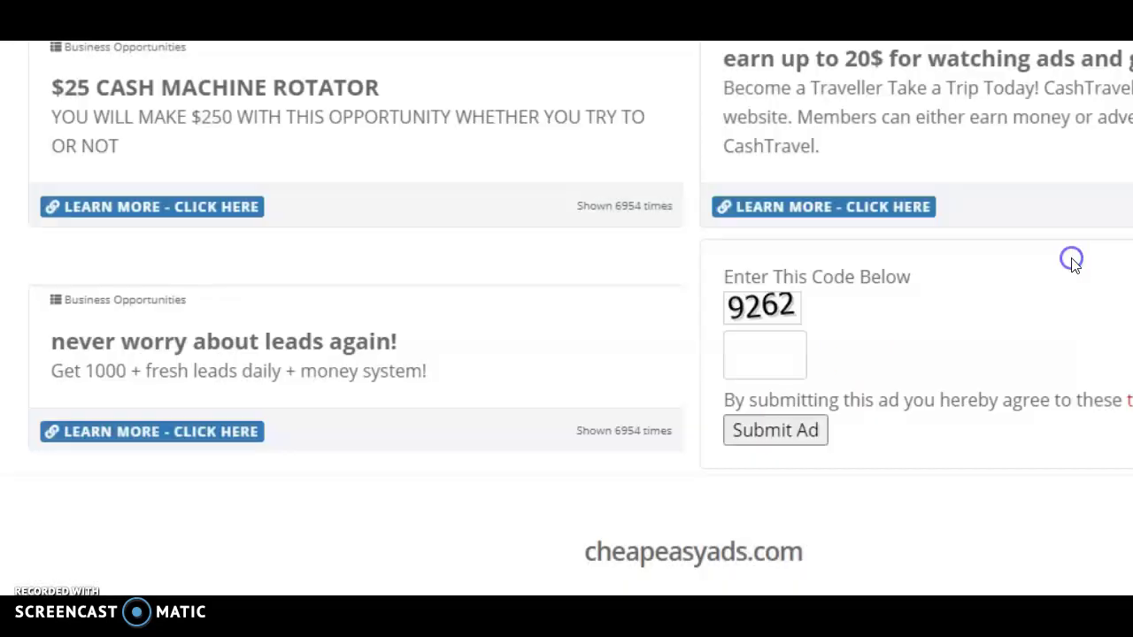
click(771, 349)
text(262)
click(770, 440)
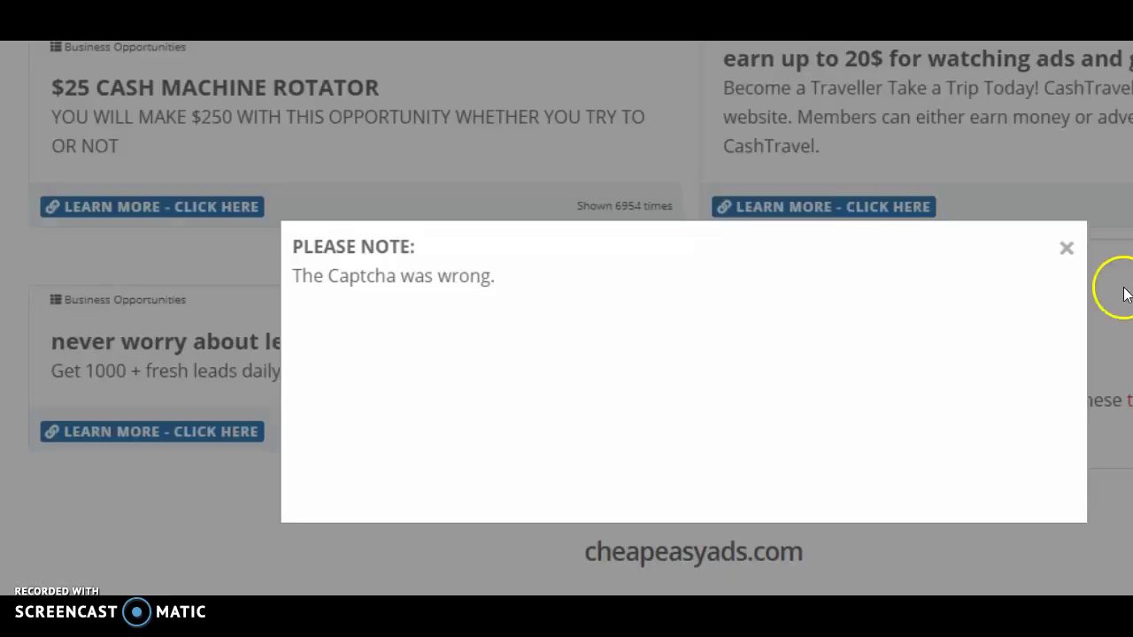
click(1068, 248)
click(950, 304)
Step: Retype the captcha code and submit two more times, dismissing the repeated rejections
click(774, 363)
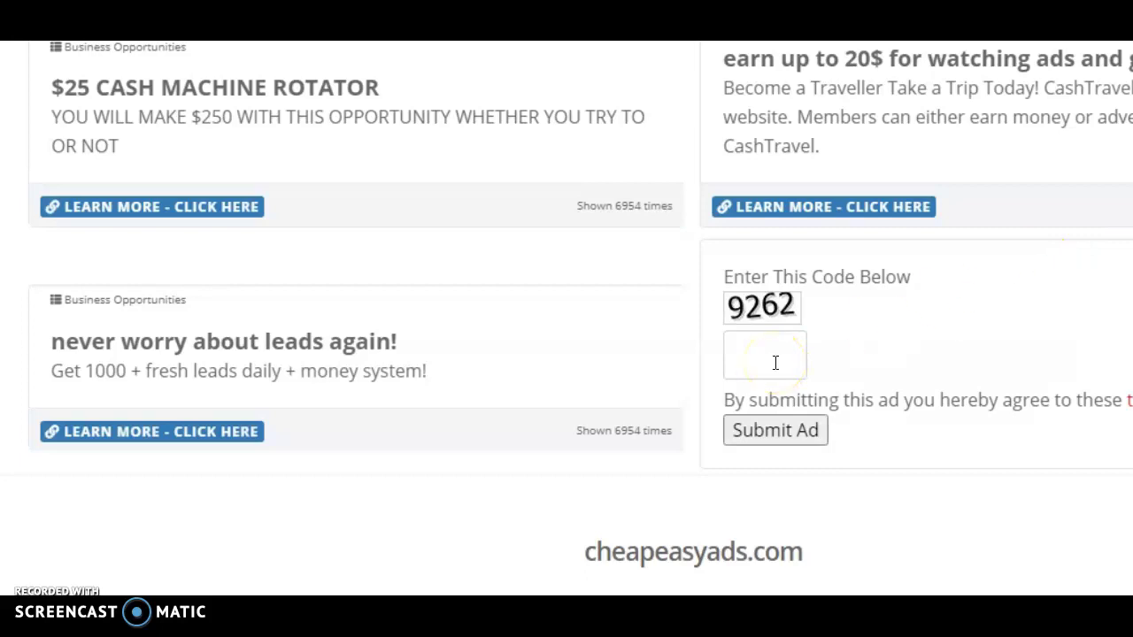
text(9262)
click(775, 431)
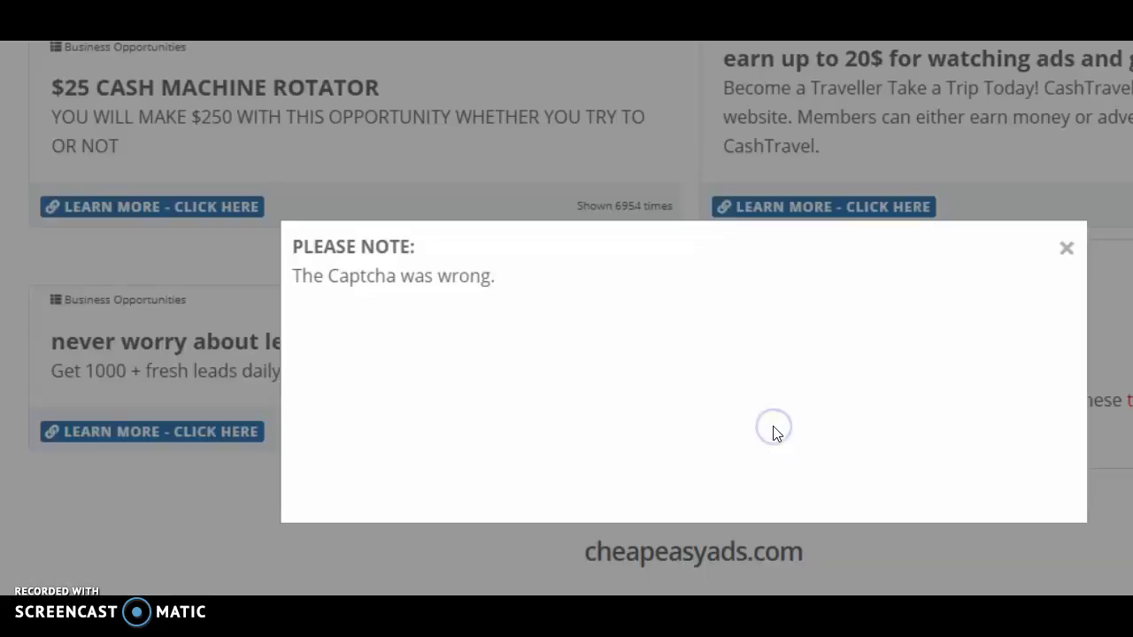
click(1066, 250)
click(767, 365)
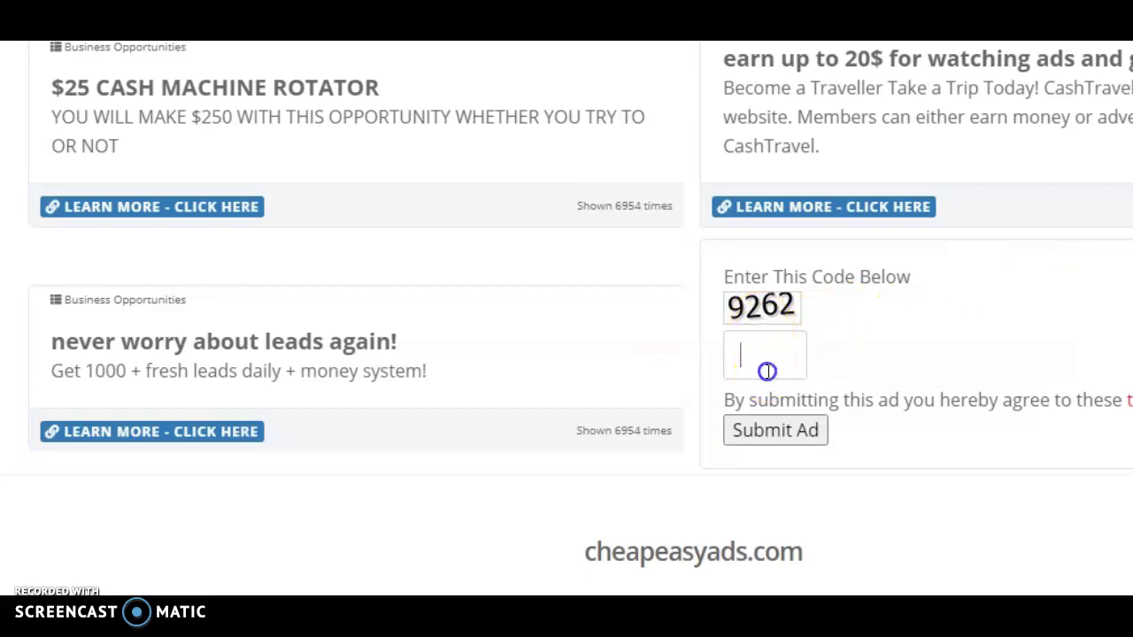
text(9262)
click(764, 365)
click(754, 305)
click(770, 358)
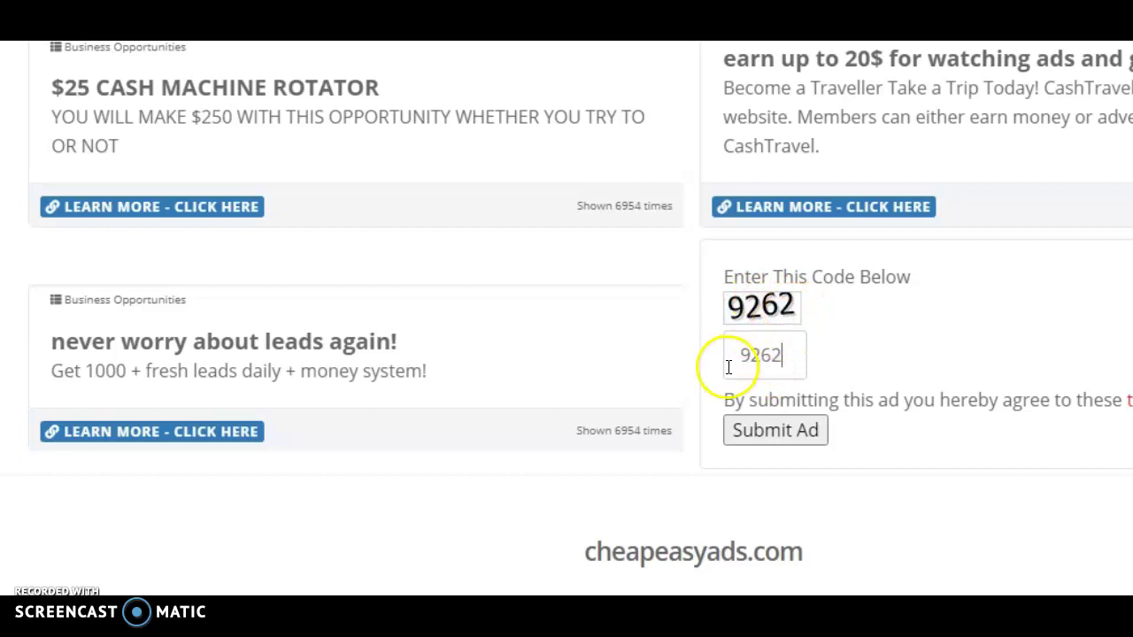
click(777, 430)
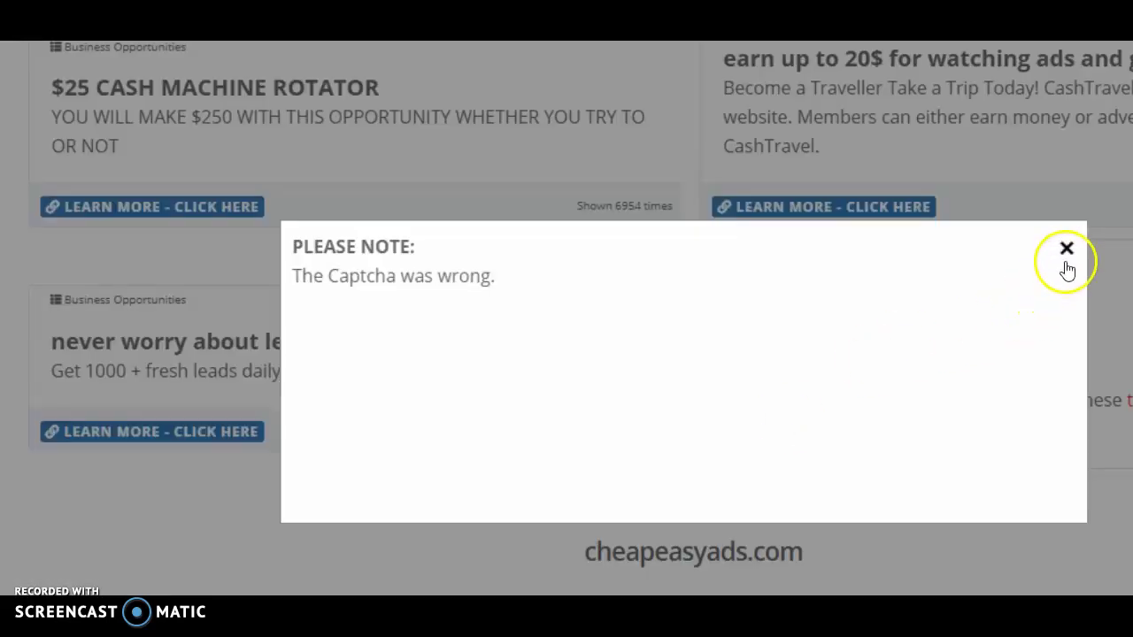
click(1067, 251)
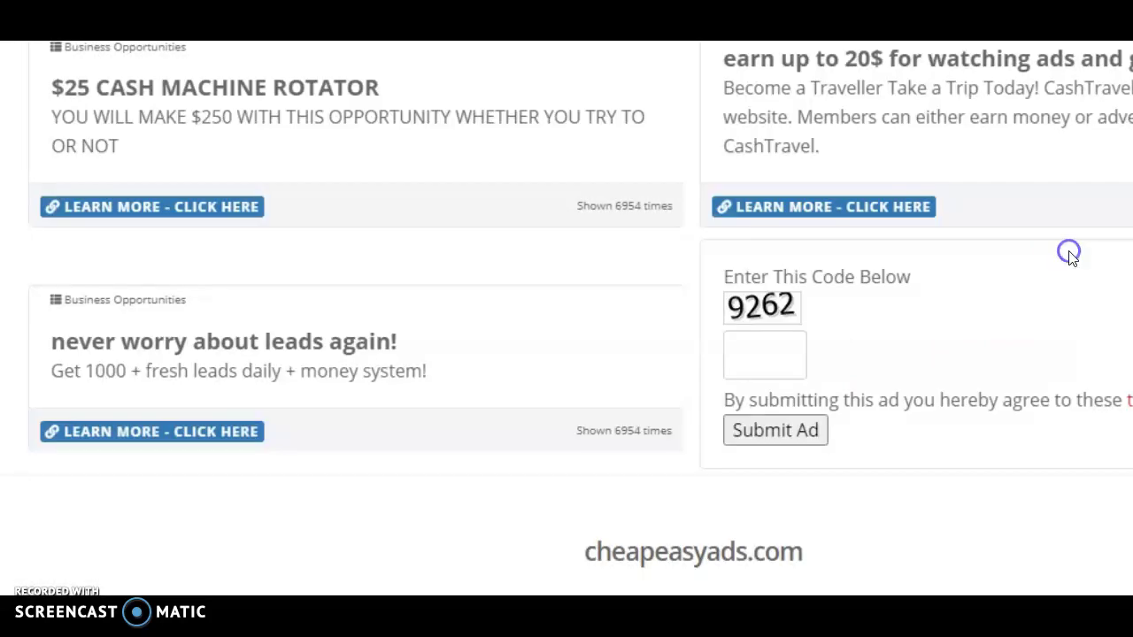
Step: Click around the empty code field, then scroll back up toward the top of the page
click(747, 365)
click(242, 341)
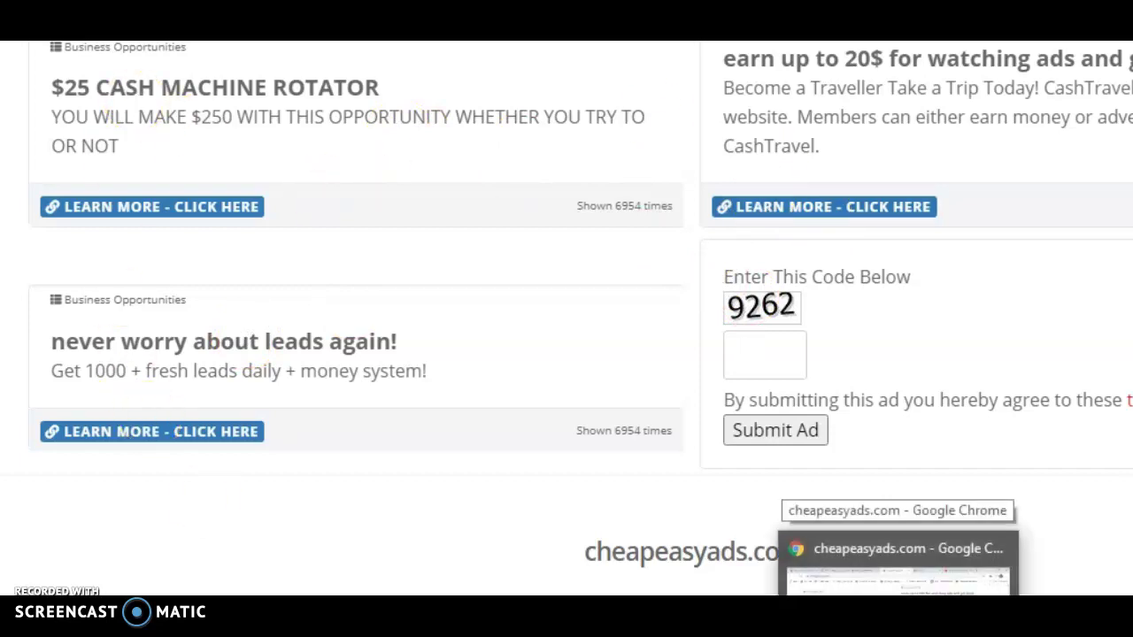
click(741, 359)
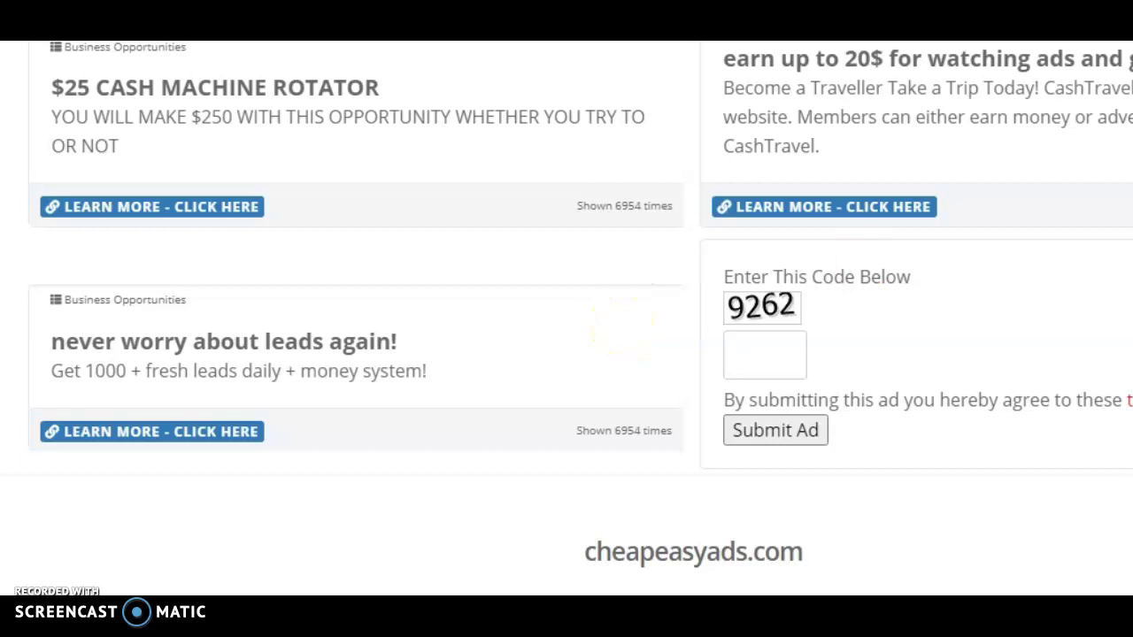
scroll(622, 328, up, 20)
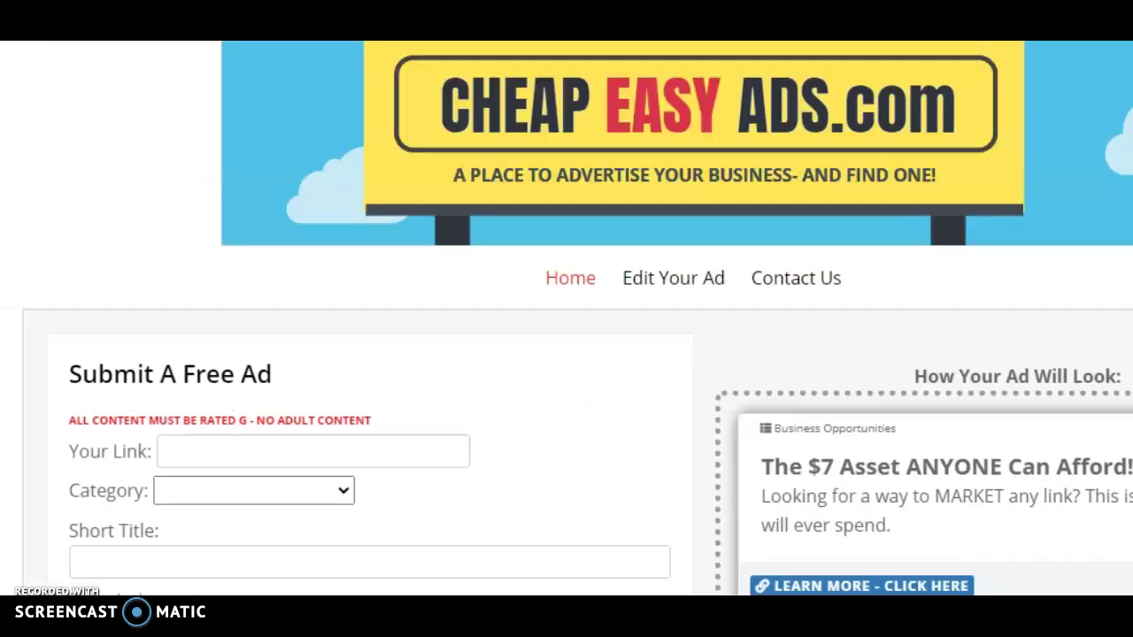
Step: Click into the empty Your Link field and scroll down the ad form
click(207, 452)
scroll(832, 429, down, 3)
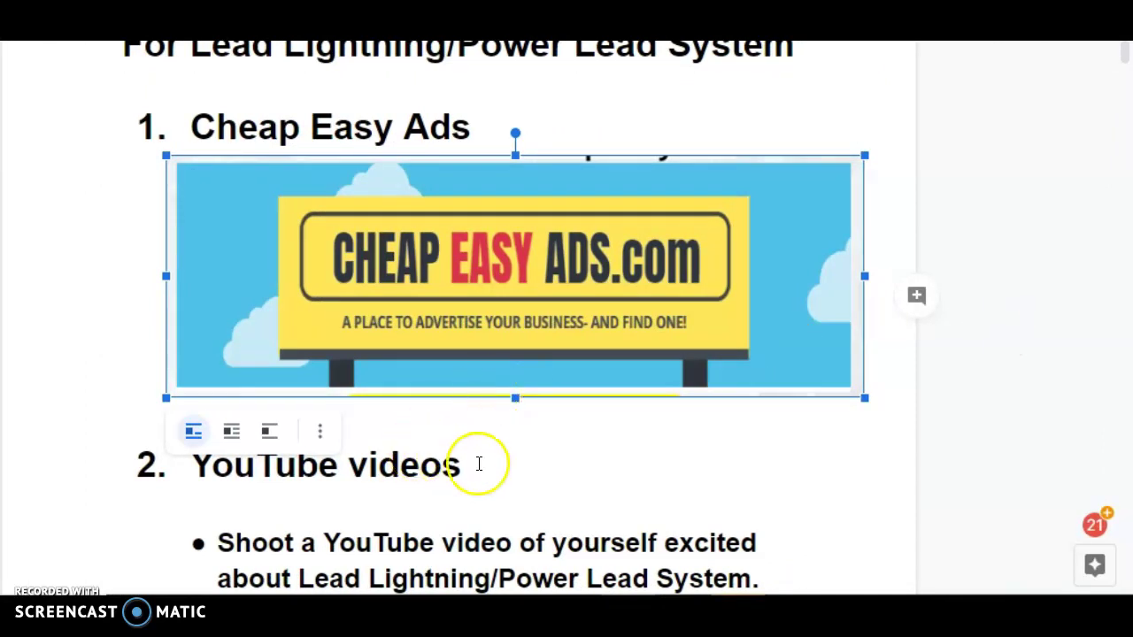
Step: Deselect the Cheap Easy Ads banner and move down through the four YouTube videos tips
click(478, 464)
key(Down)
key(Down)
key(Down)
key(Down)
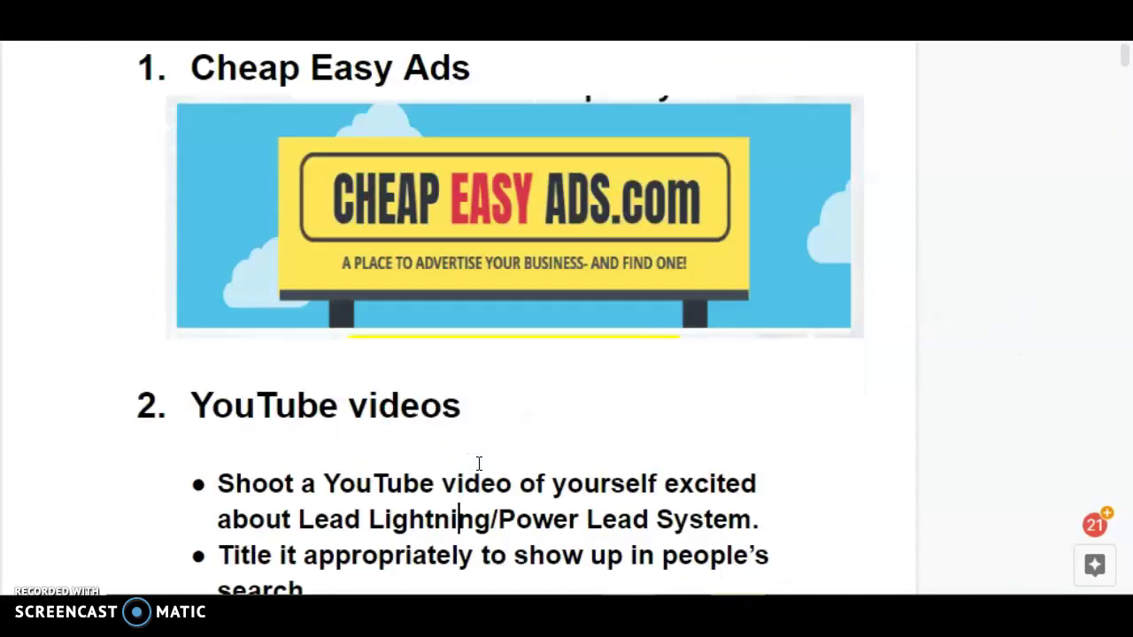
key(Down)
key(Down)
key(Down)
key(Down)
key(Down)
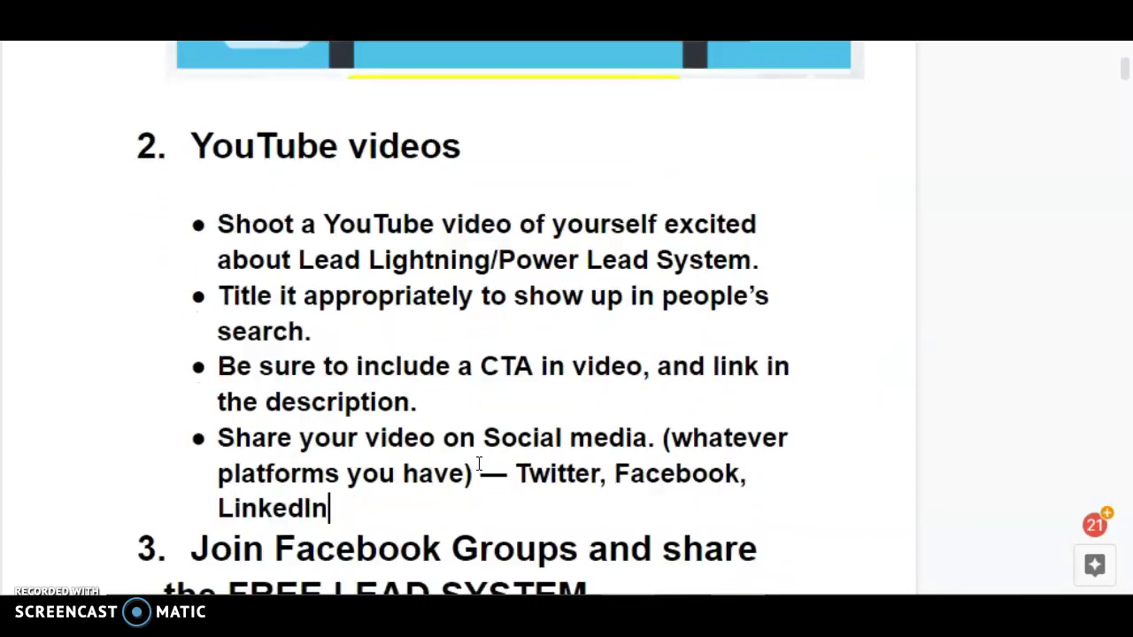
key(Down)
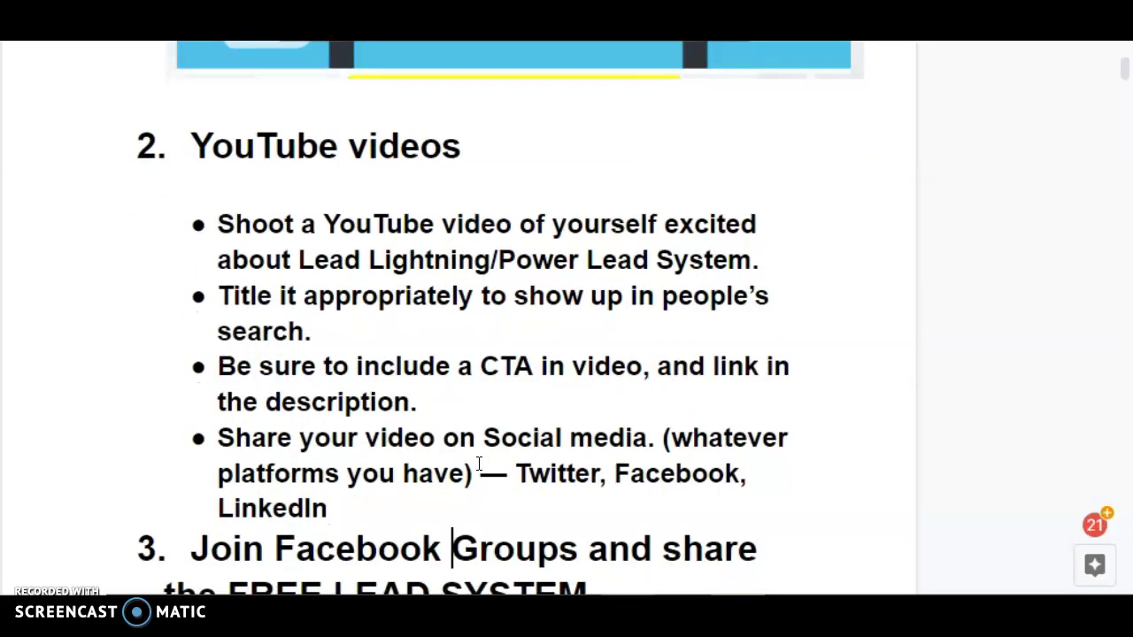